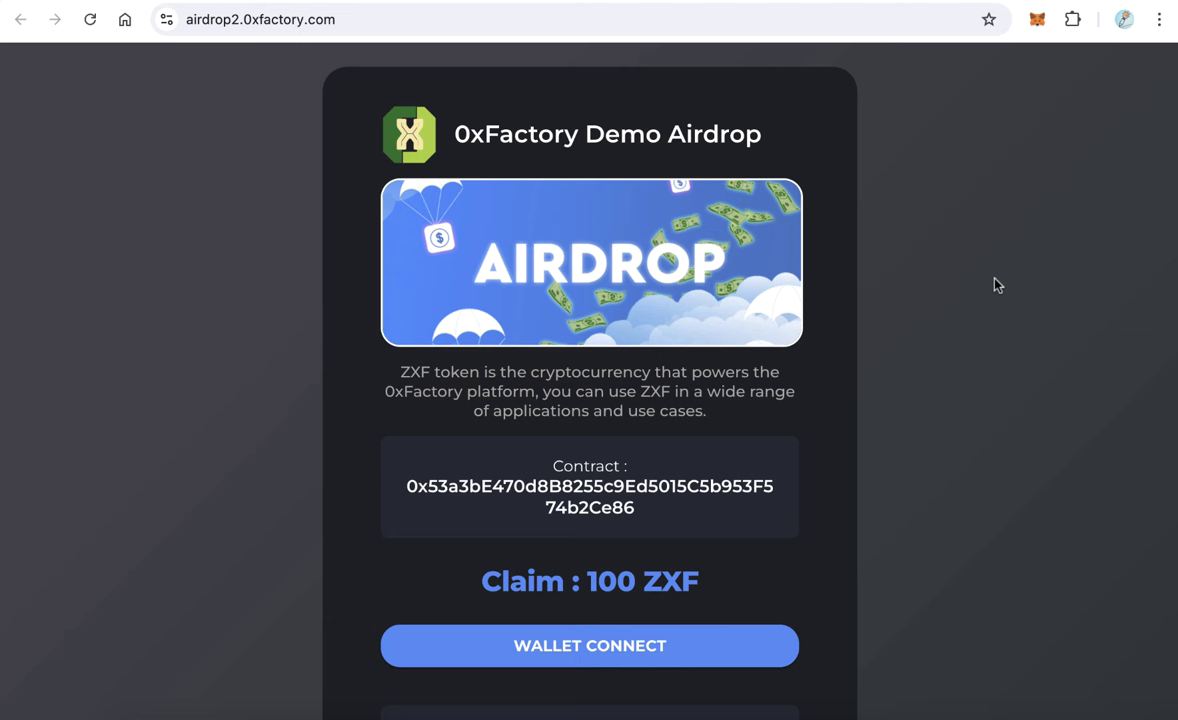
Step: Review the affiliate reward text on the Demo Airdrop page before connecting a wallet
scroll(997, 285, down, 3)
mouse_move(473, 579)
mouse_down()
mouse_move(795, 603)
mouse_move(773, 644)
mouse_up()
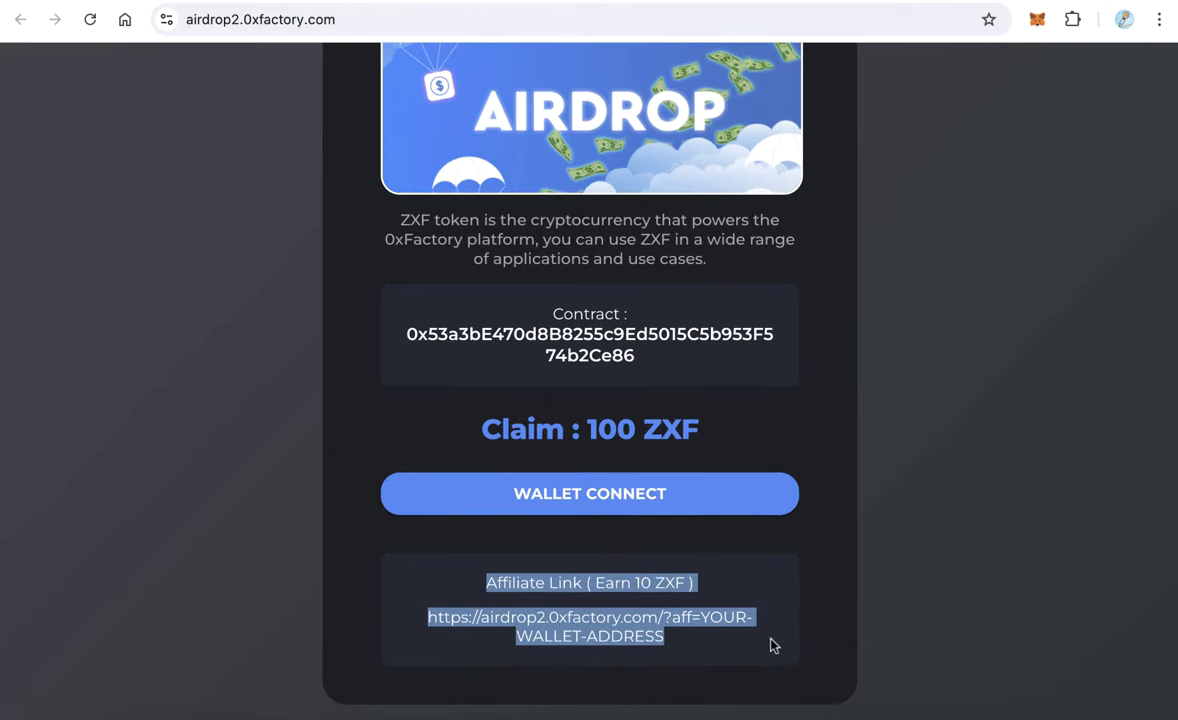
scroll(773, 644, up, 3)
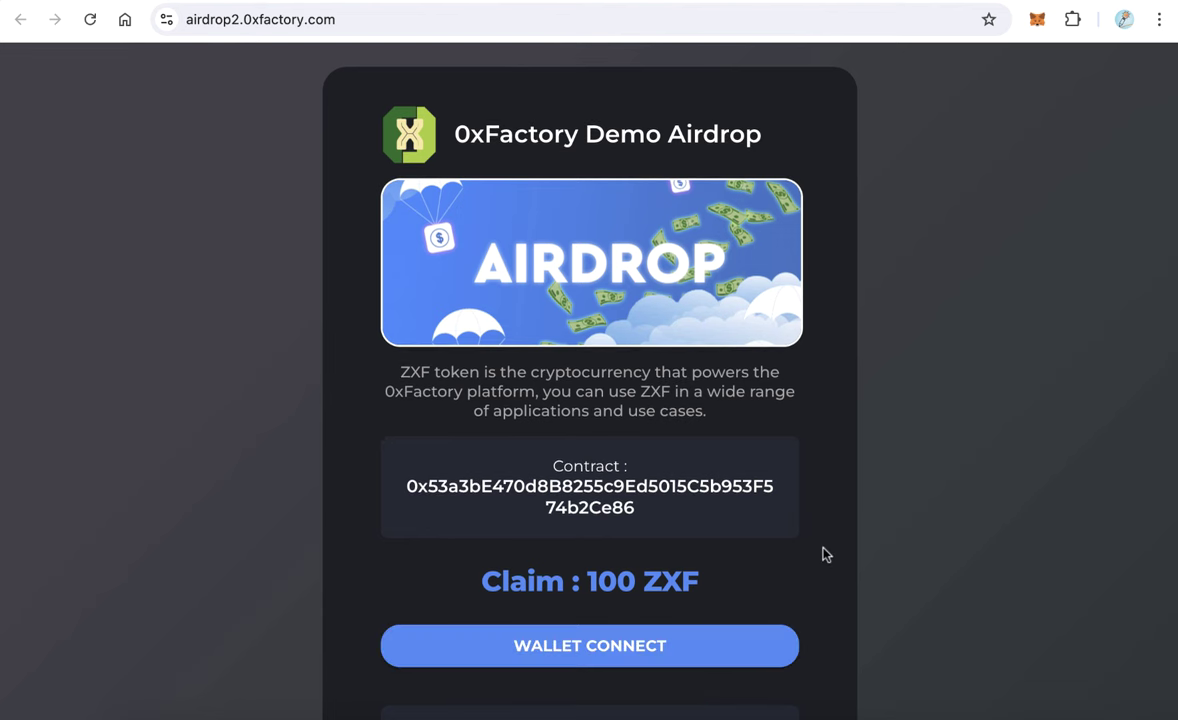
scroll(823, 555, down, 3)
click(718, 568)
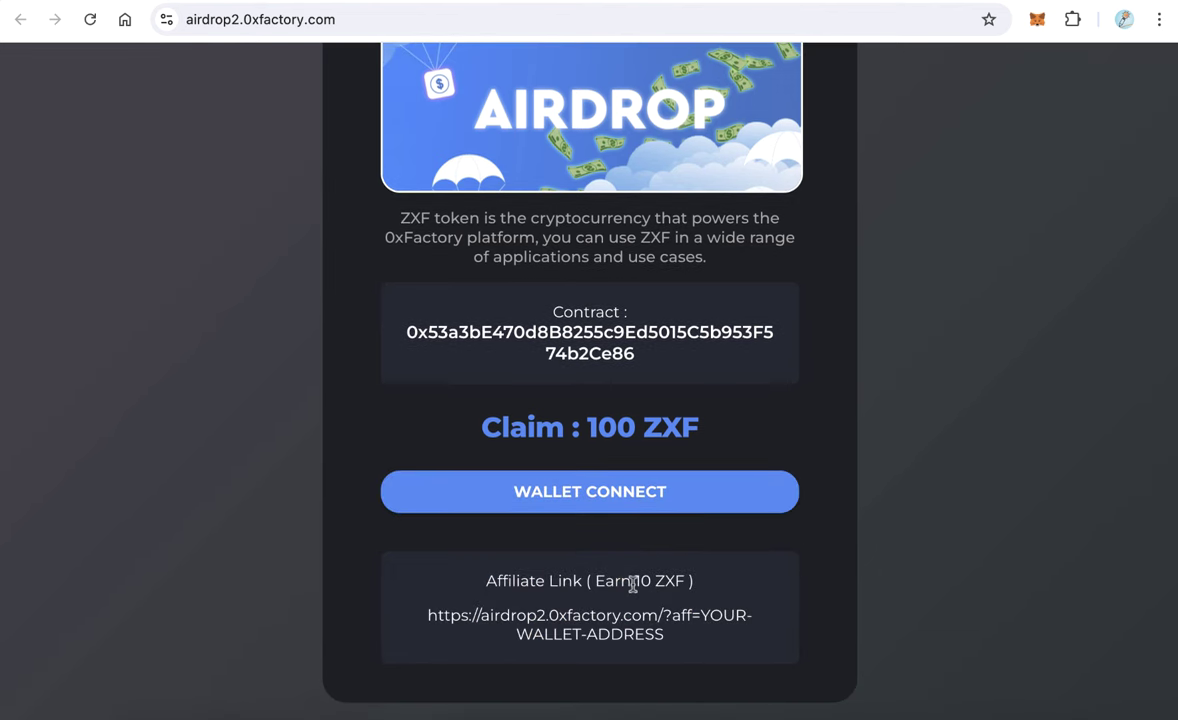
drag(687, 583, 614, 585)
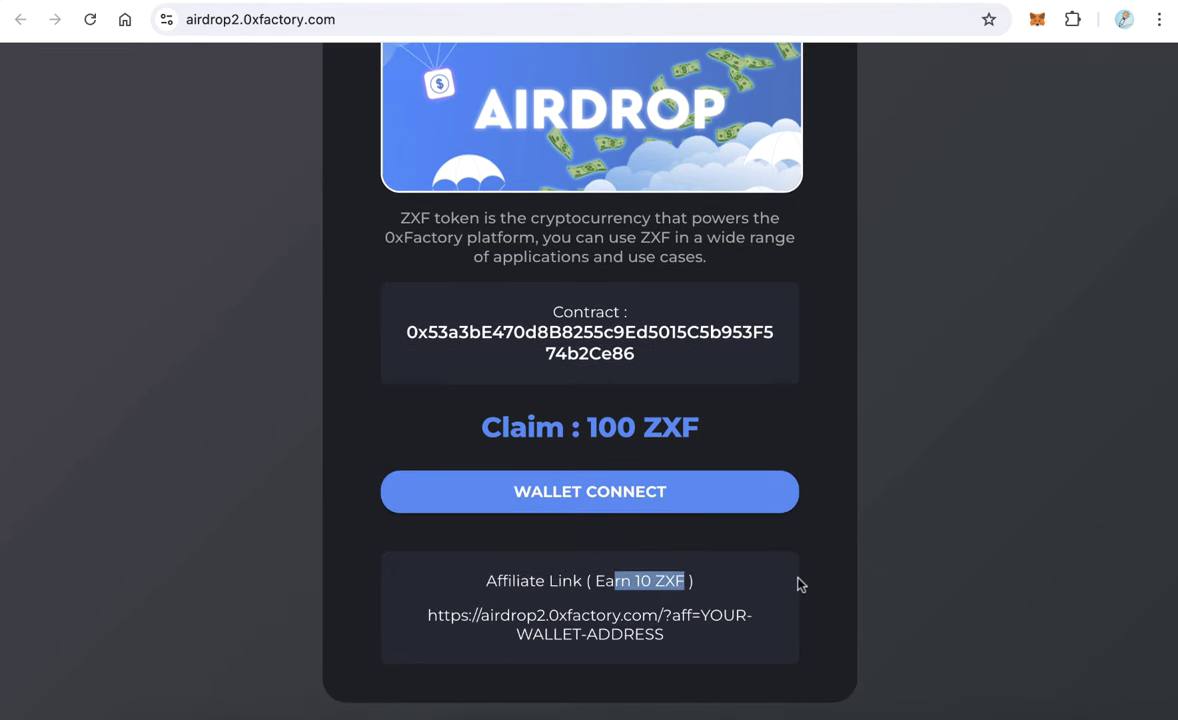
scroll(799, 584, up, 3)
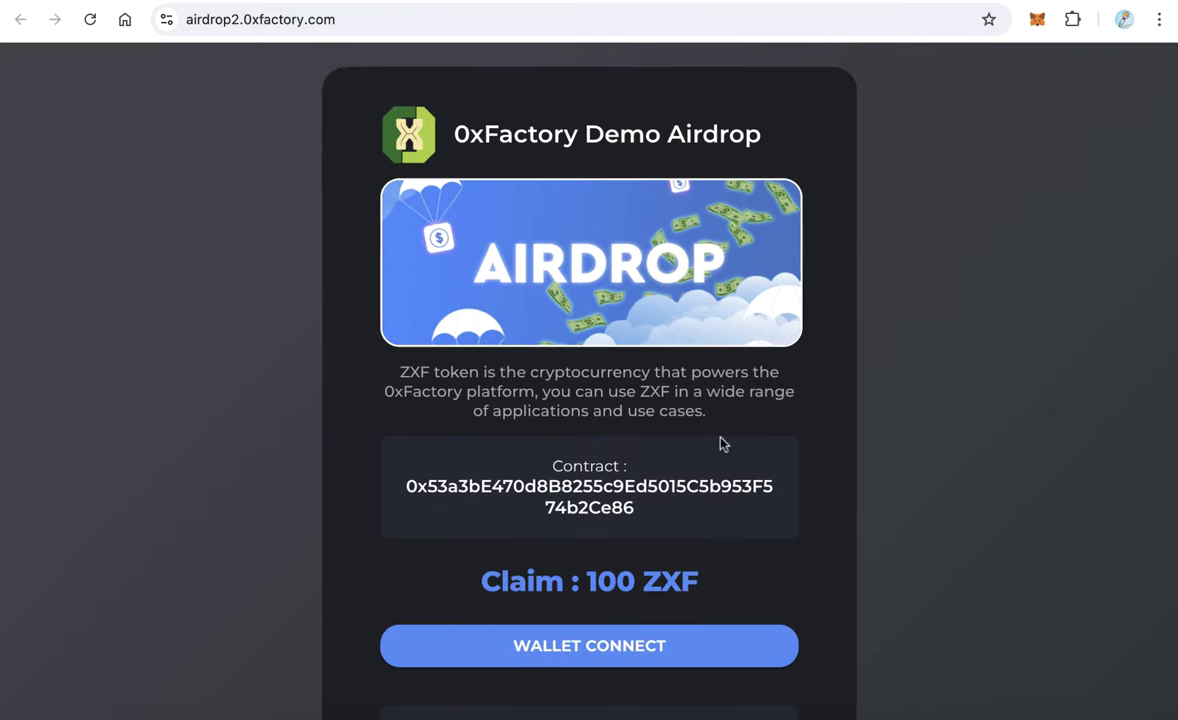
scroll(605, 395, down, 3)
click(613, 443)
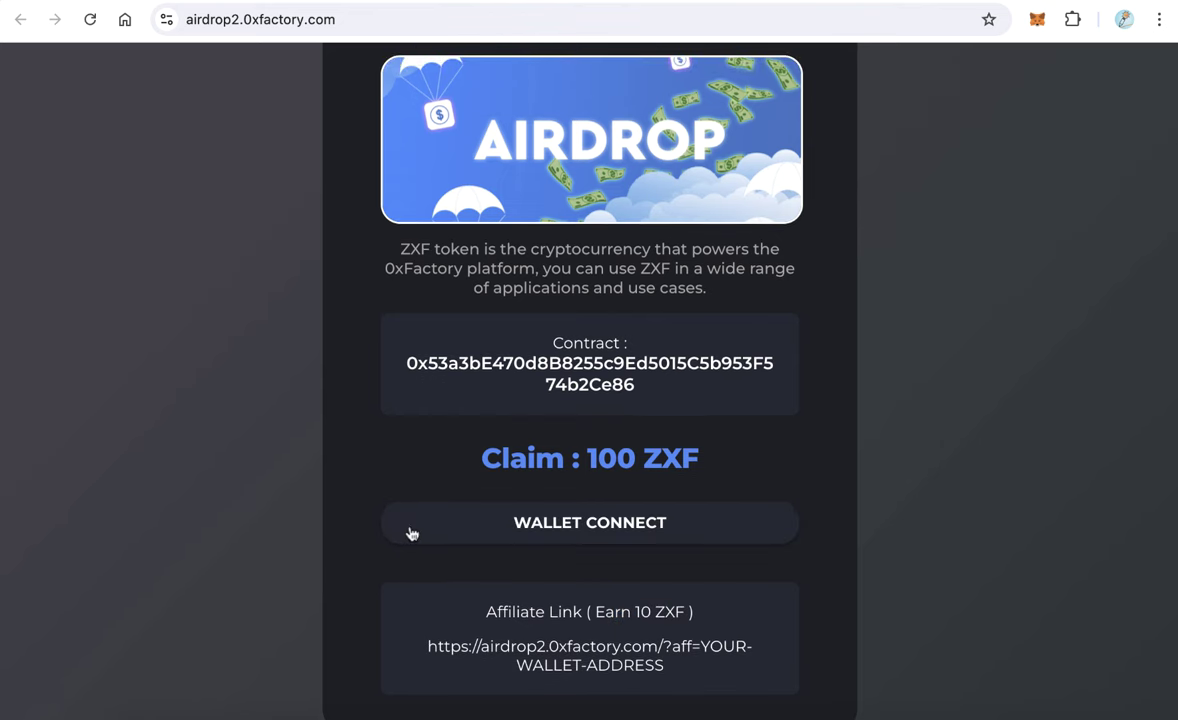
Step: Connect the MetaMask wallet and approve the connection request in the extension
click(560, 534)
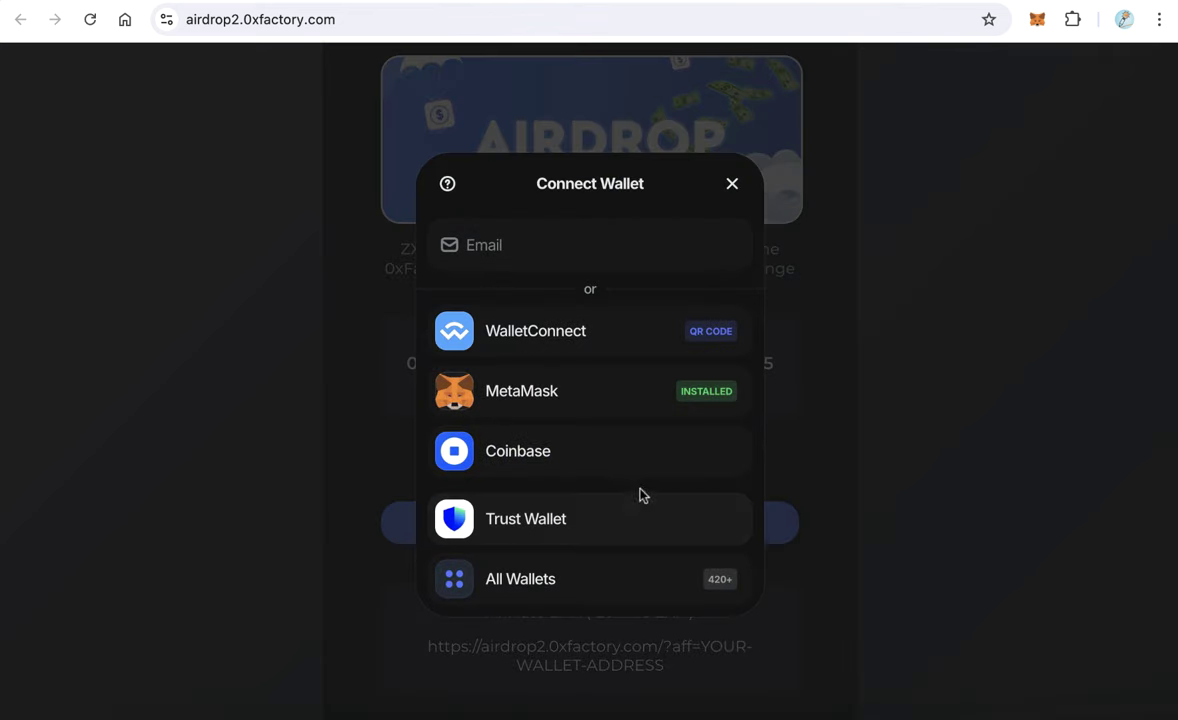
click(501, 401)
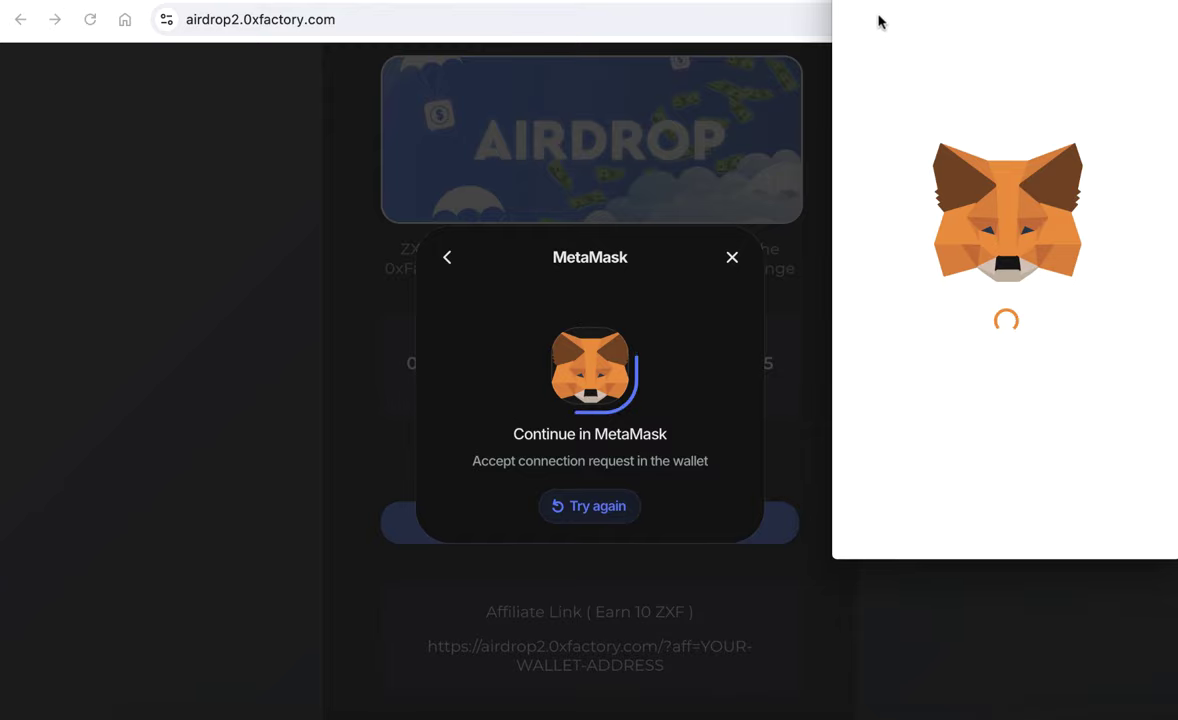
click(988, 541)
click(995, 545)
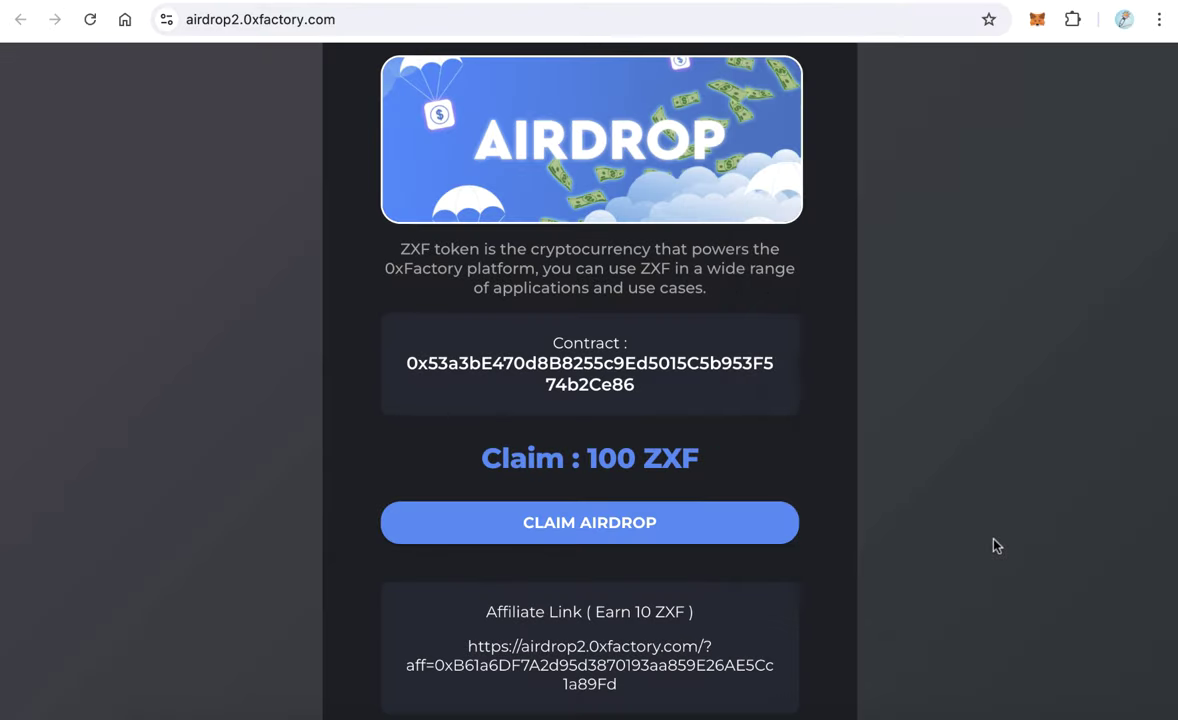
Step: Check the 100 ZXF claim amount and the 10 affiliate reward in the updated link
scroll(588, 520, up, 3)
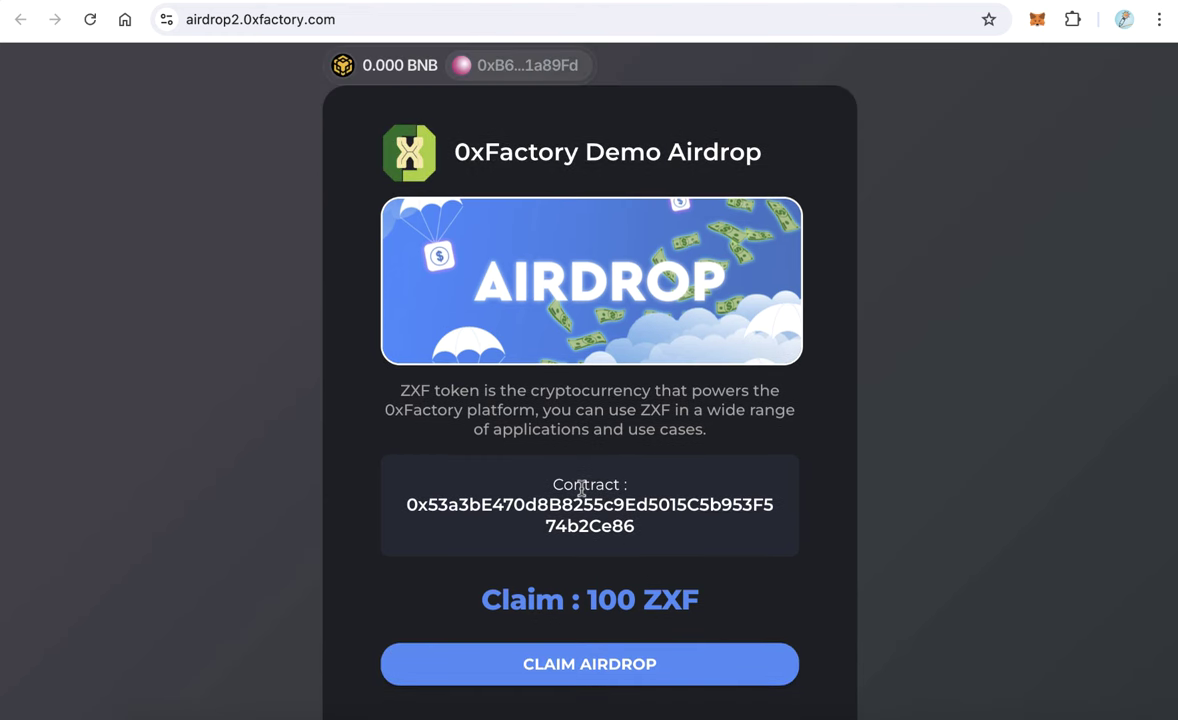
scroll(581, 487, down, 1)
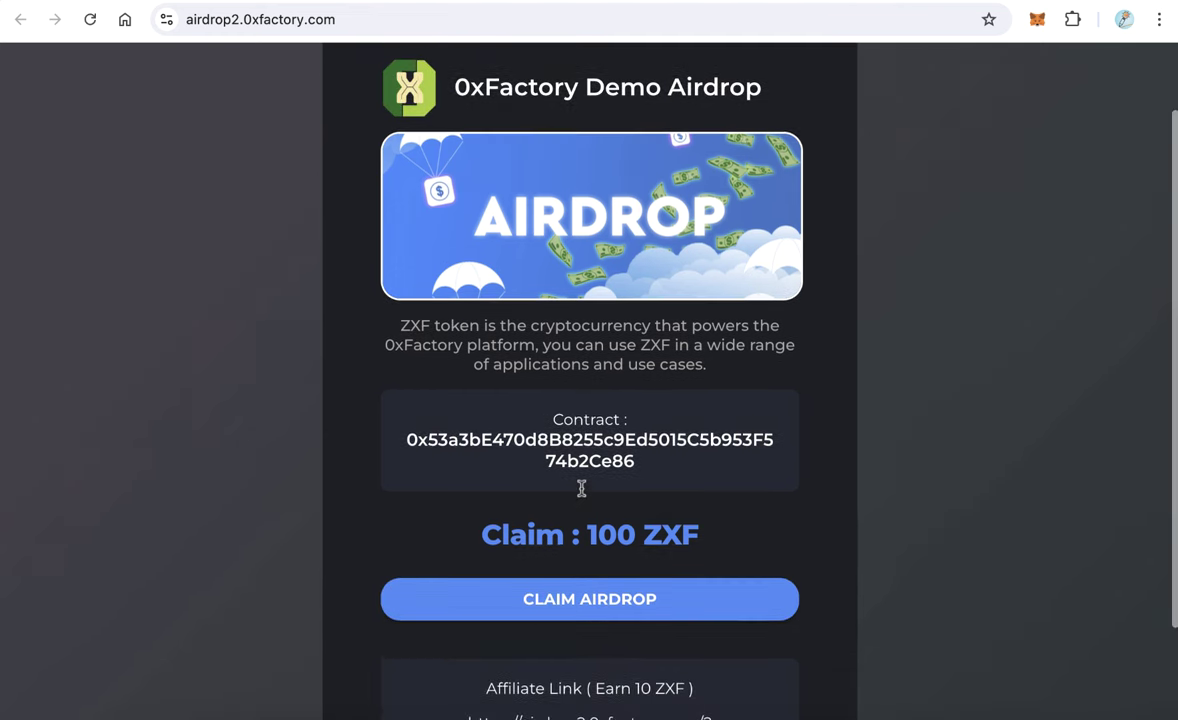
scroll(600, 540, up, 2)
drag(594, 625, 686, 624)
scroll(686, 624, down, 5)
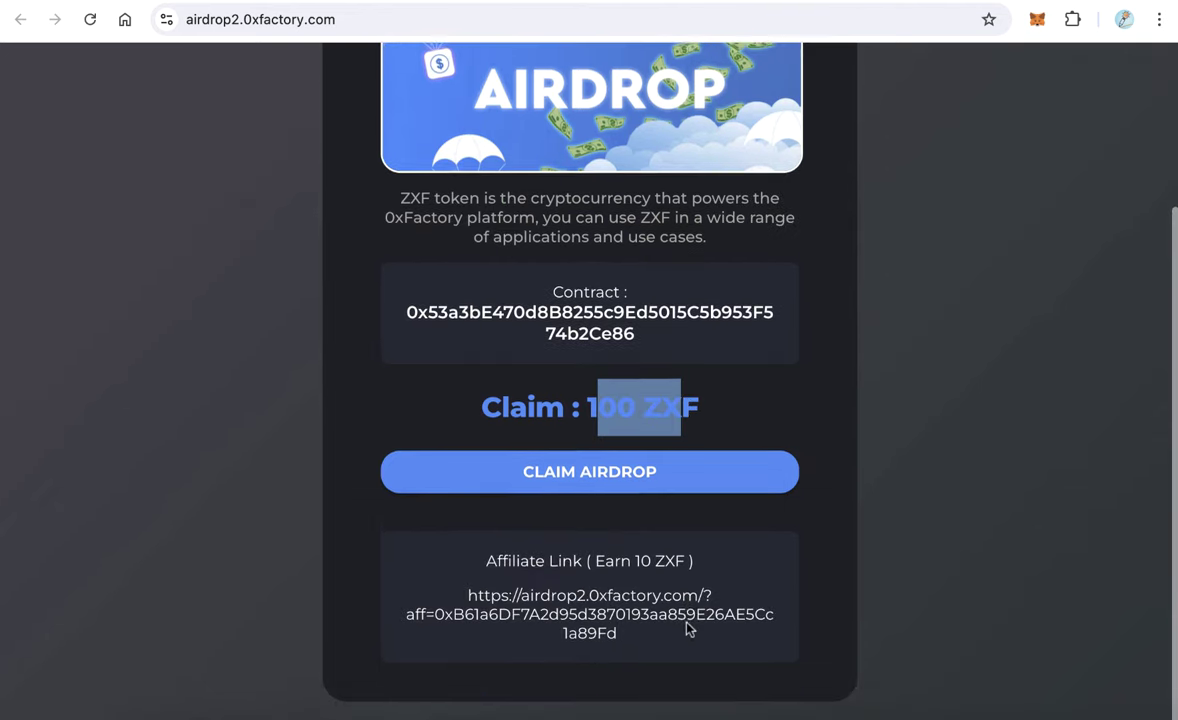
drag(489, 558, 728, 563)
click(495, 565)
double_click(640, 561)
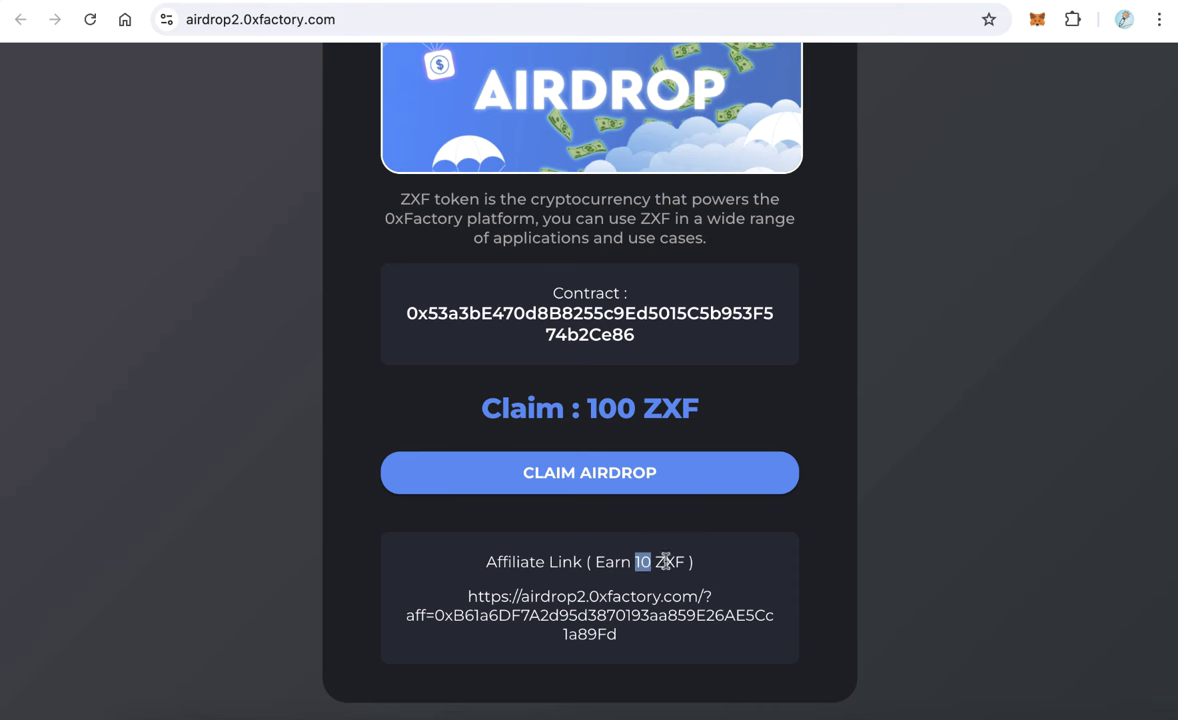
drag(684, 562, 595, 562)
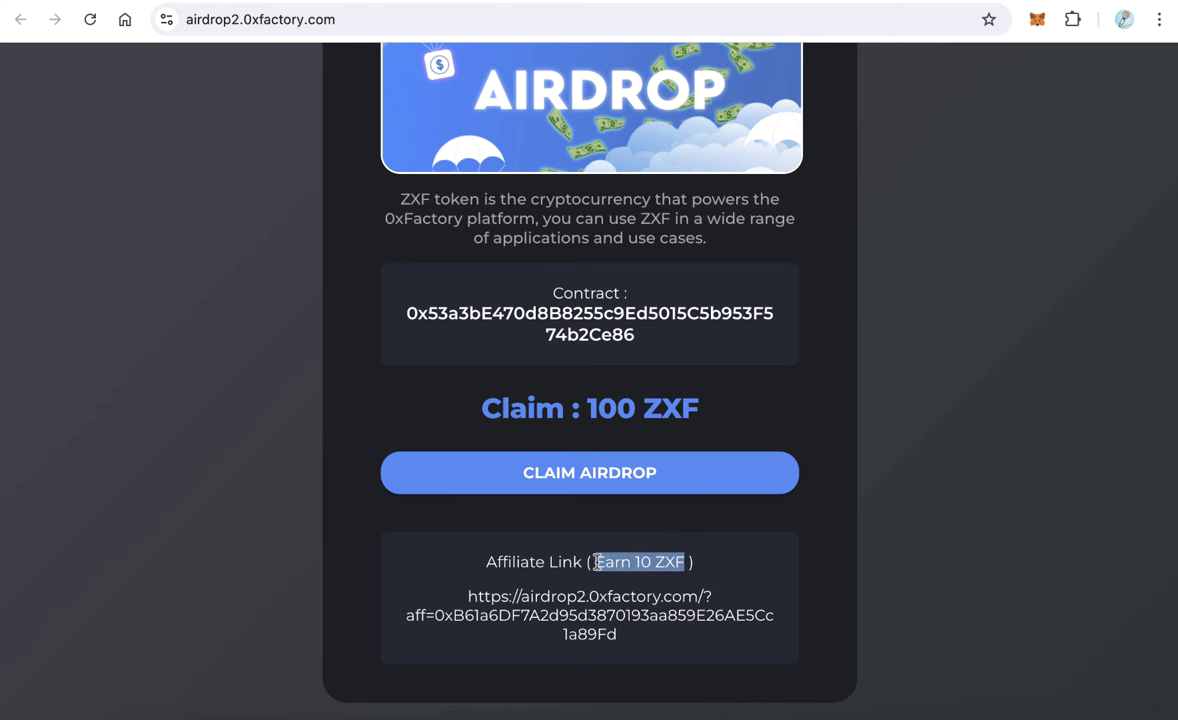
scroll(600, 567, up, 3)
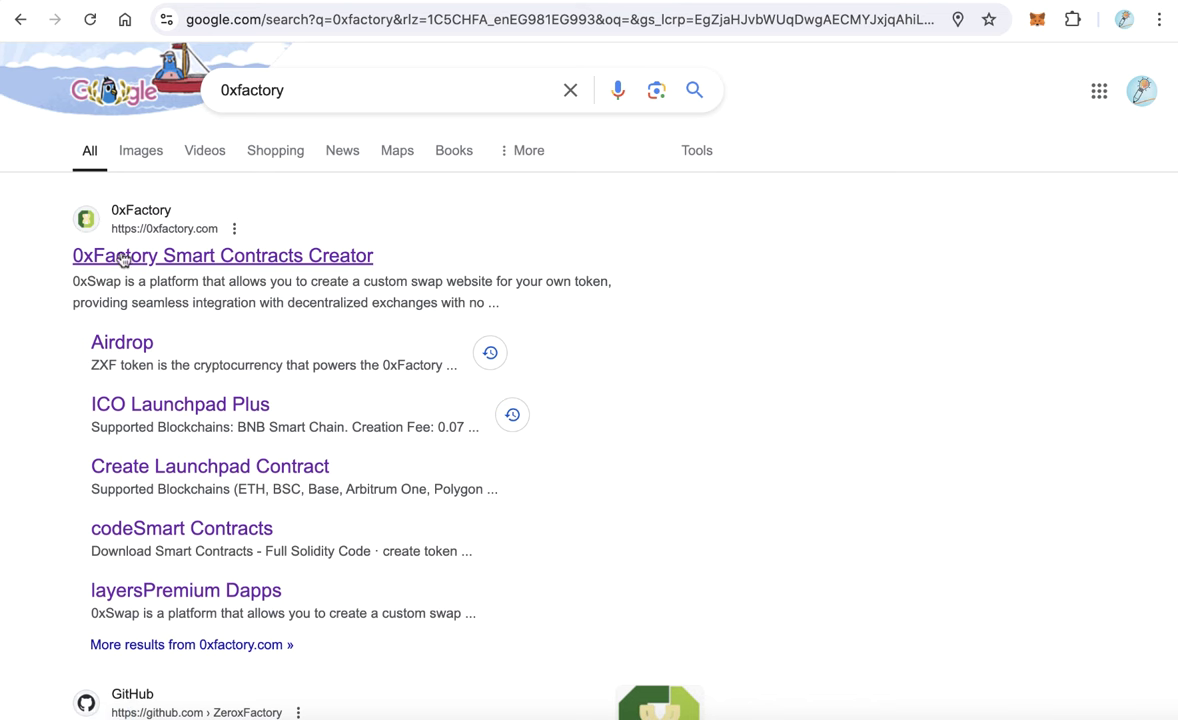
Step: Open the 0xFactory Smart Contracts Creator result and expand Create Airdrop in the sidebar
click(312, 259)
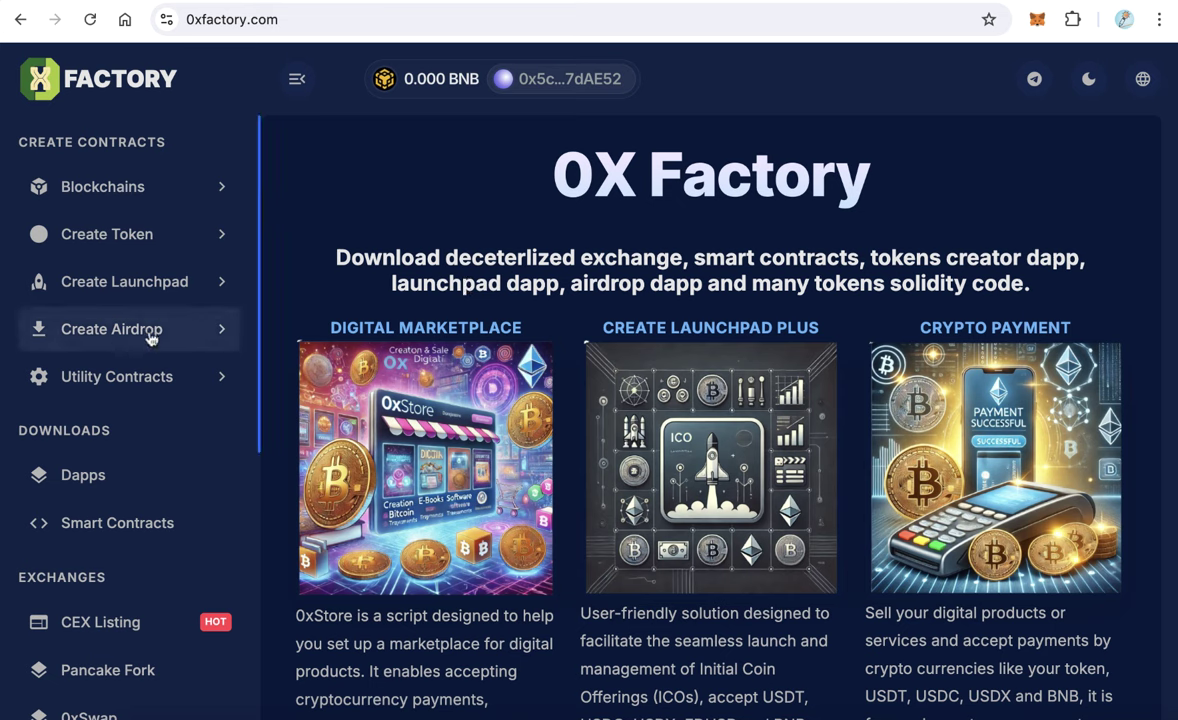
click(115, 330)
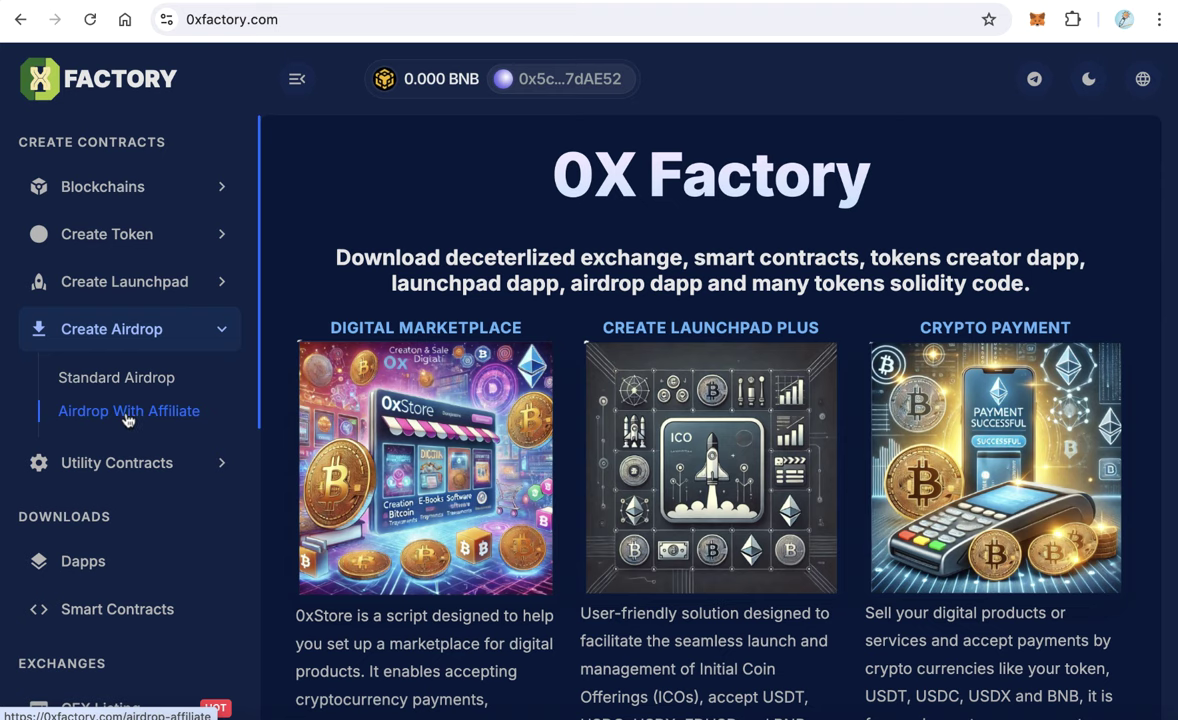
Step: Open the Airdrop With Affiliate form and preview its demo airdrop page
click(127, 420)
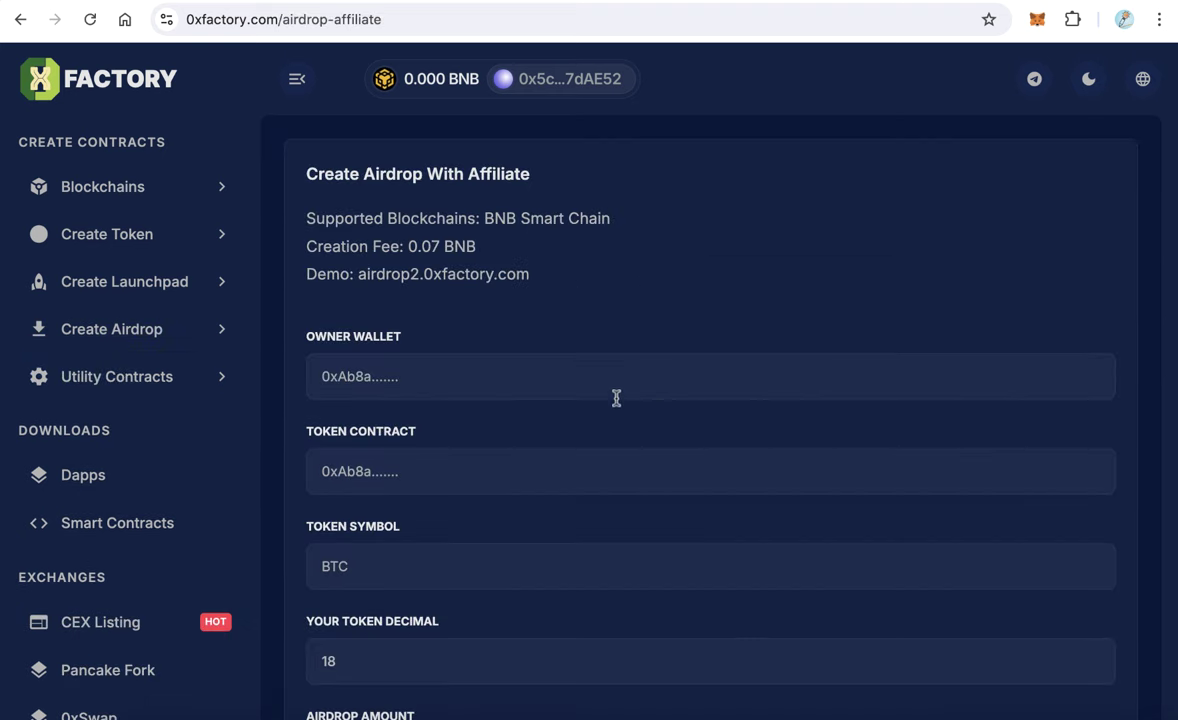
scroll(613, 385, down, 2)
scroll(611, 389, up, 1)
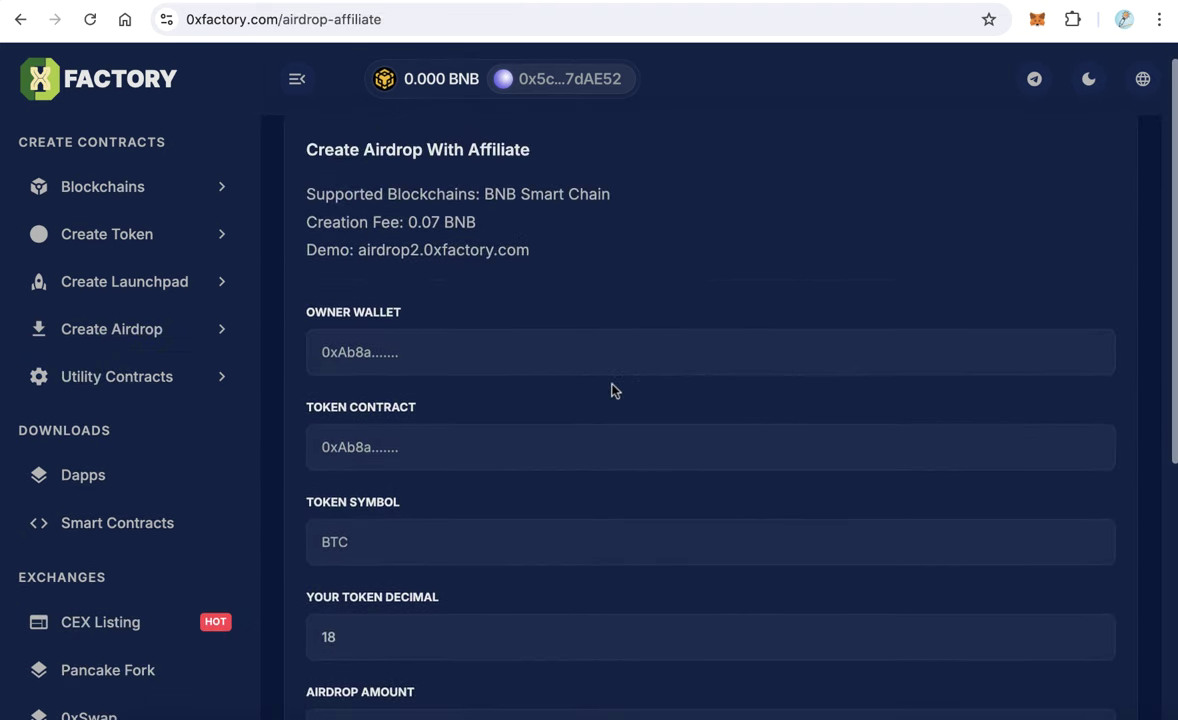
scroll(613, 389, down, 2)
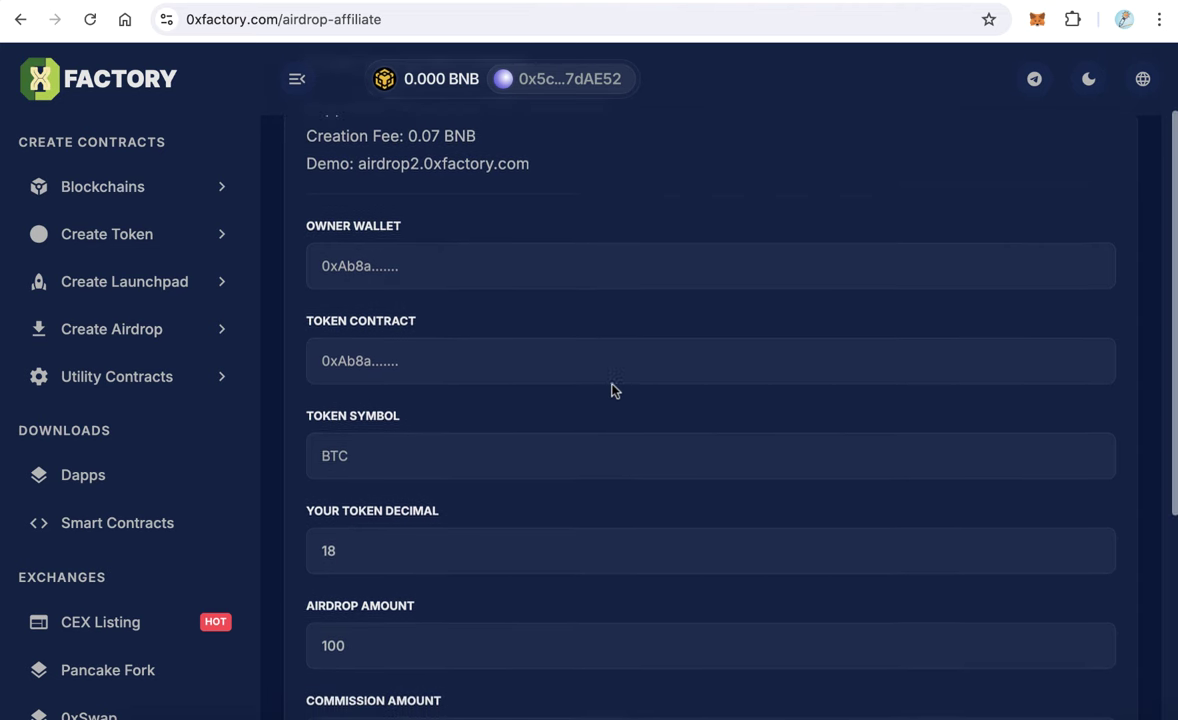
click(413, 185)
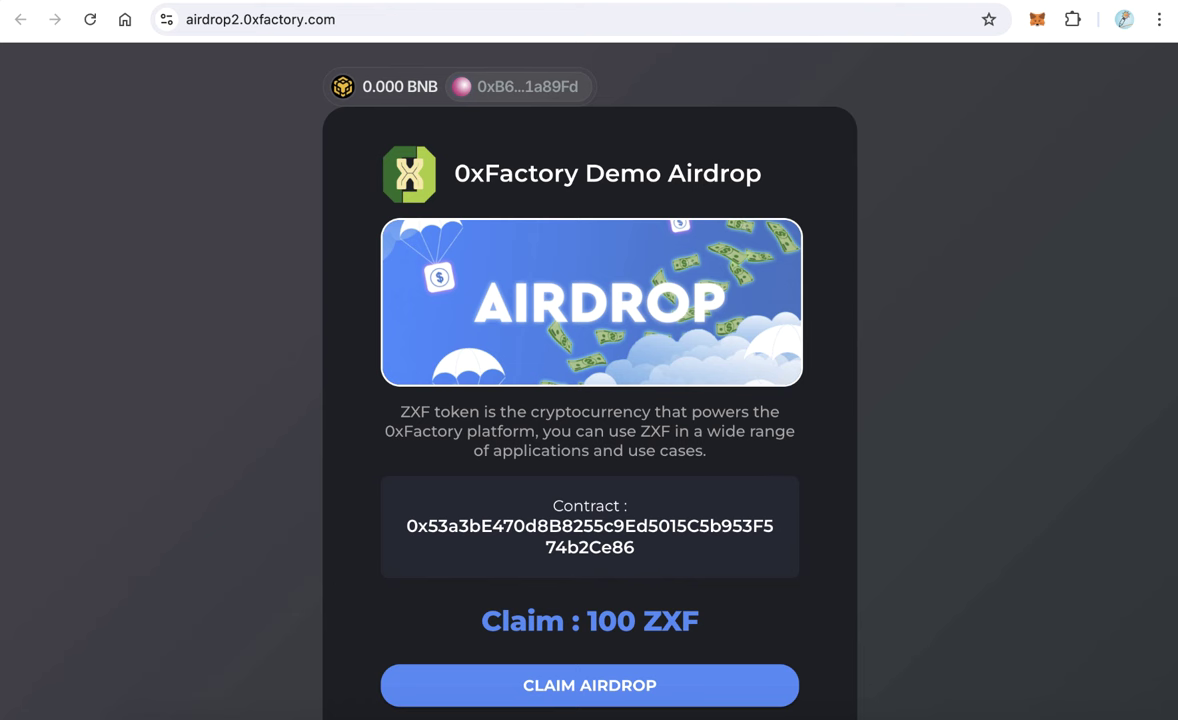
key(super+w)
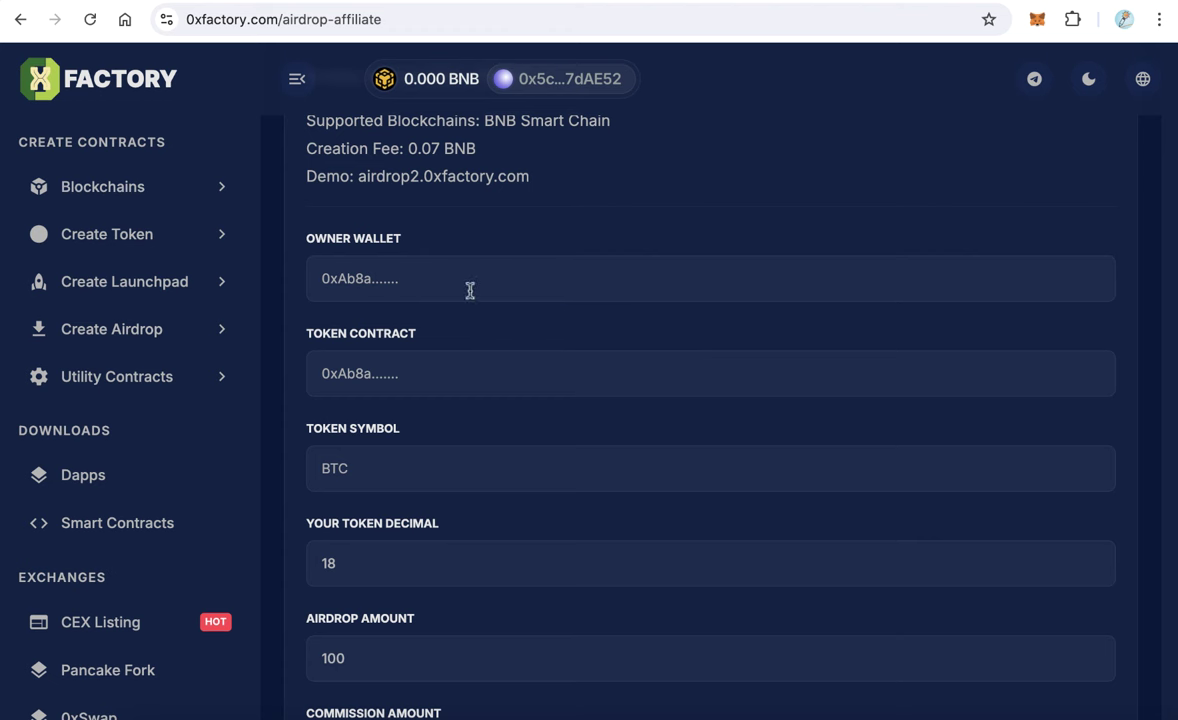
Step: Copy the MetaMask account address and paste it into the Owner Wallet field
click(1037, 19)
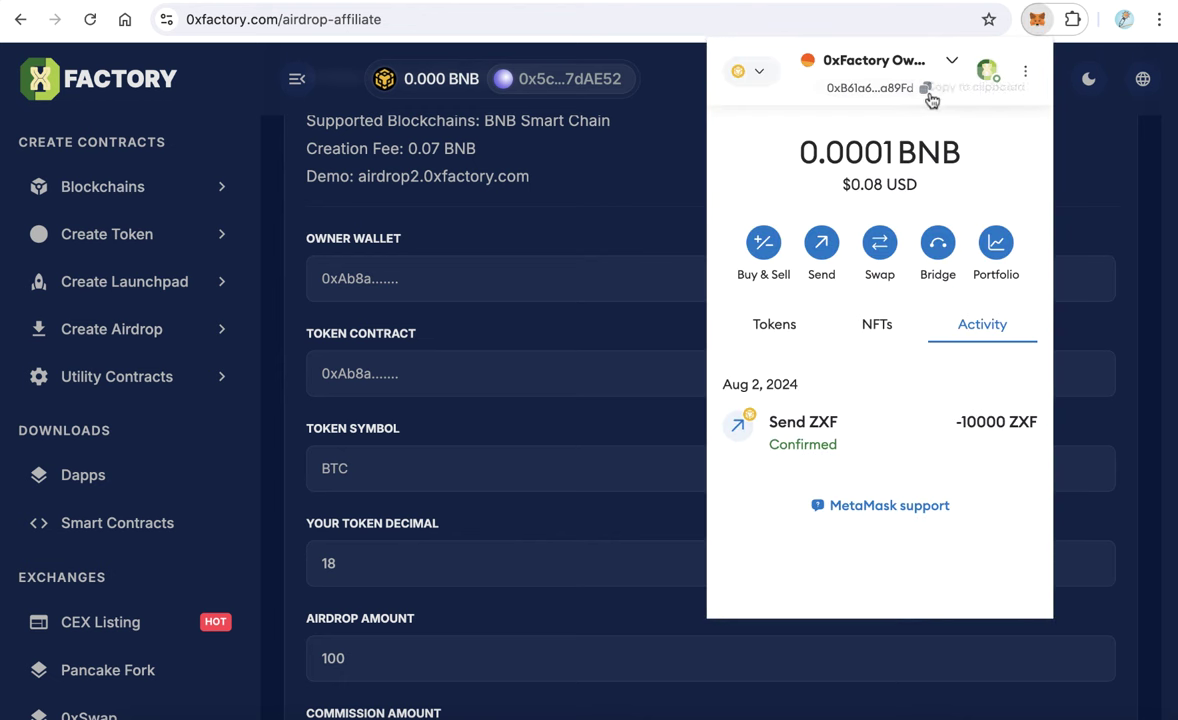
click(478, 276)
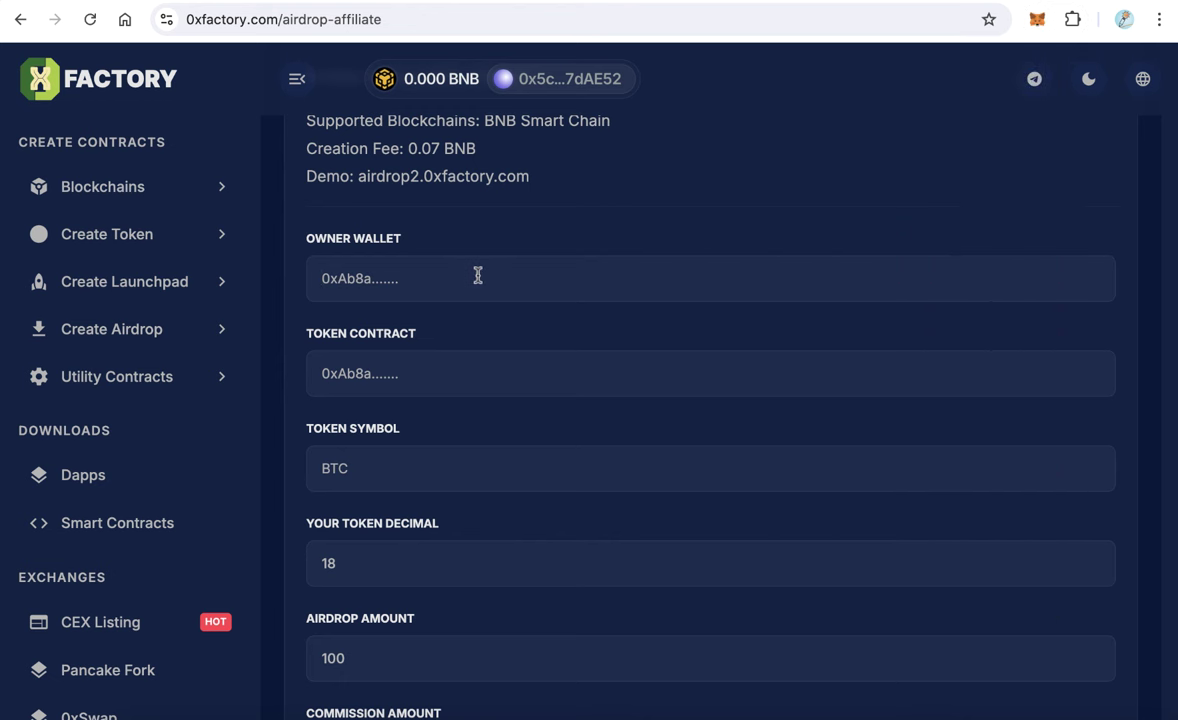
key(ctrl+v)
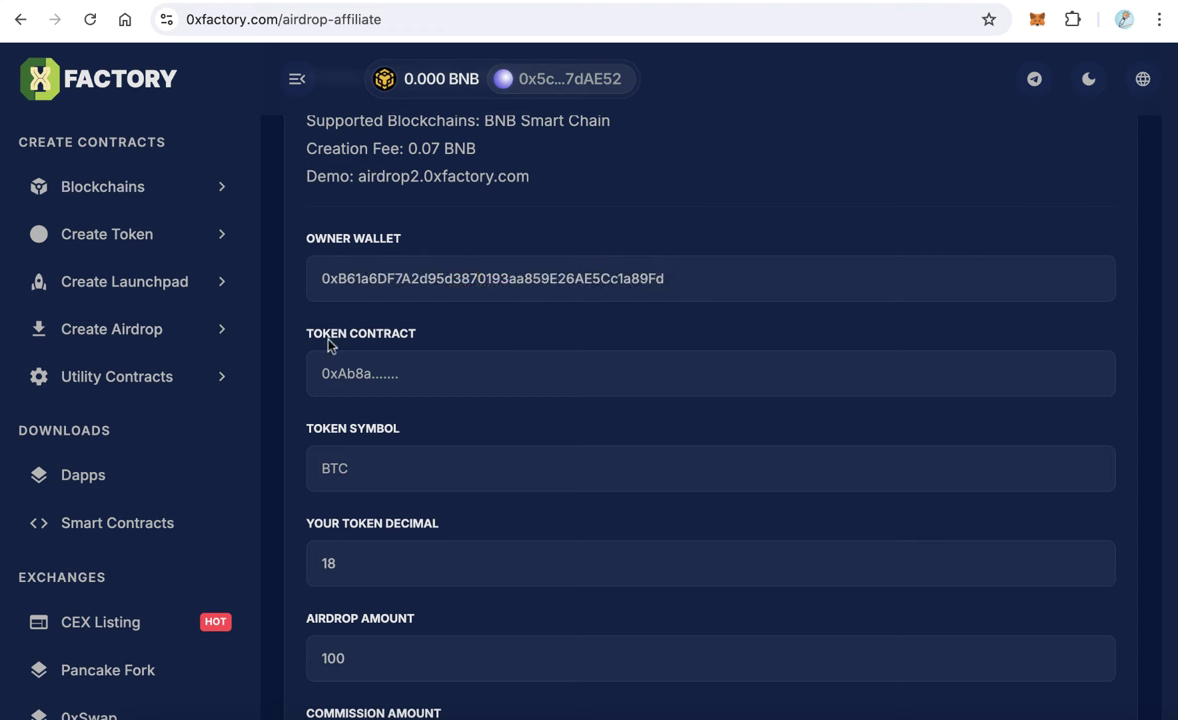
drag(322, 343, 468, 347)
click(468, 337)
Step: Enter TKN as the Token Symbol and check the token decimal value 18
scroll(590, 405, down, 1)
click(389, 366)
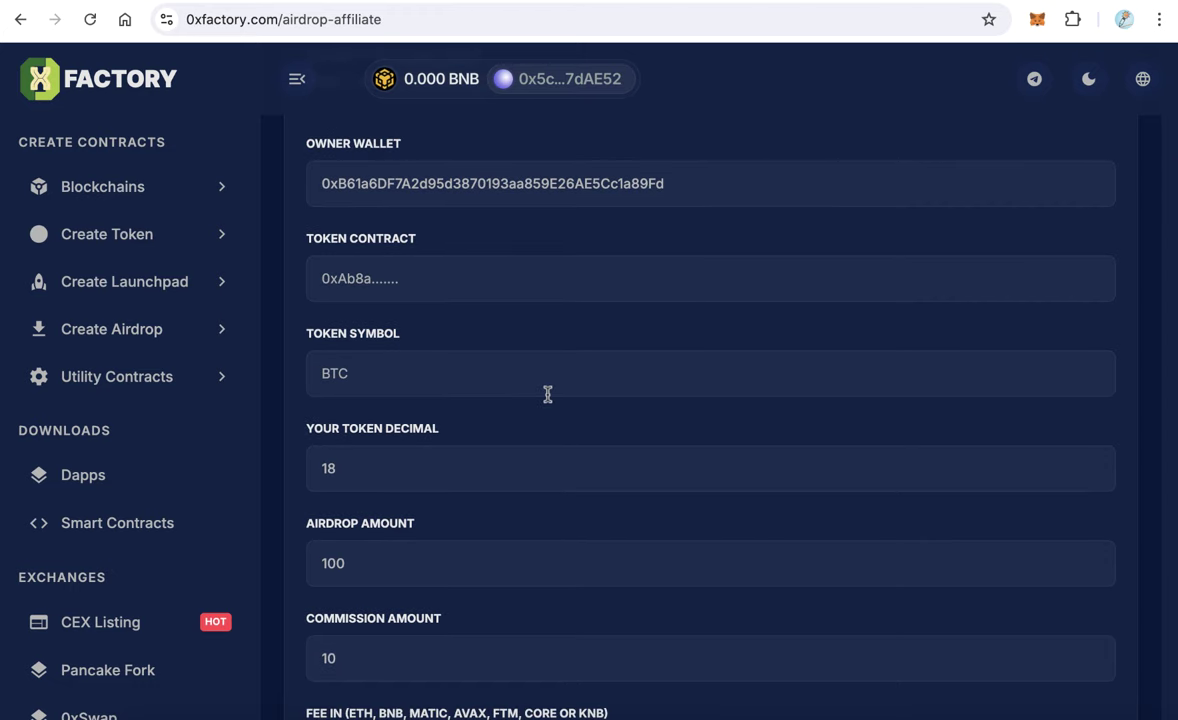
text(T)
text(KN)
scroll(532, 414, down, 1)
scroll(532, 414, down, 2)
click(381, 357)
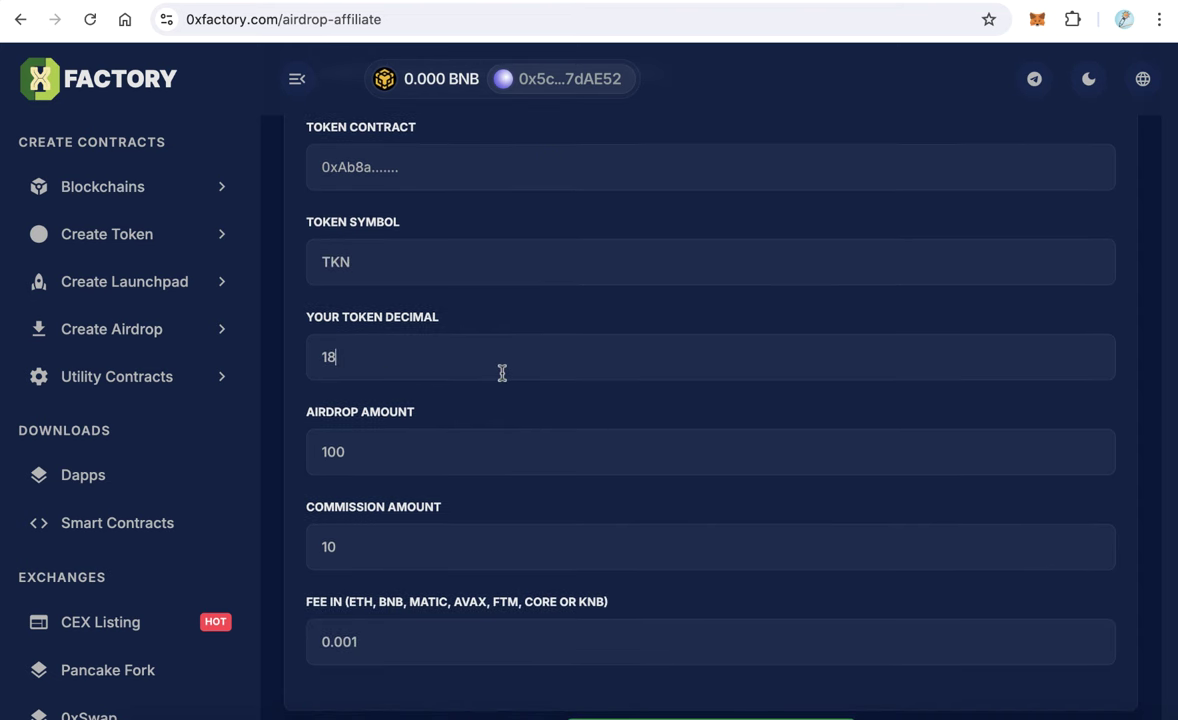
drag(360, 363, 312, 360)
drag(392, 357, 284, 358)
Step: Keep the Airdrop Amount at 100, undoing an accidental extra 0
scroll(548, 410, down, 1)
click(398, 409)
double_click(398, 409)
click(447, 412)
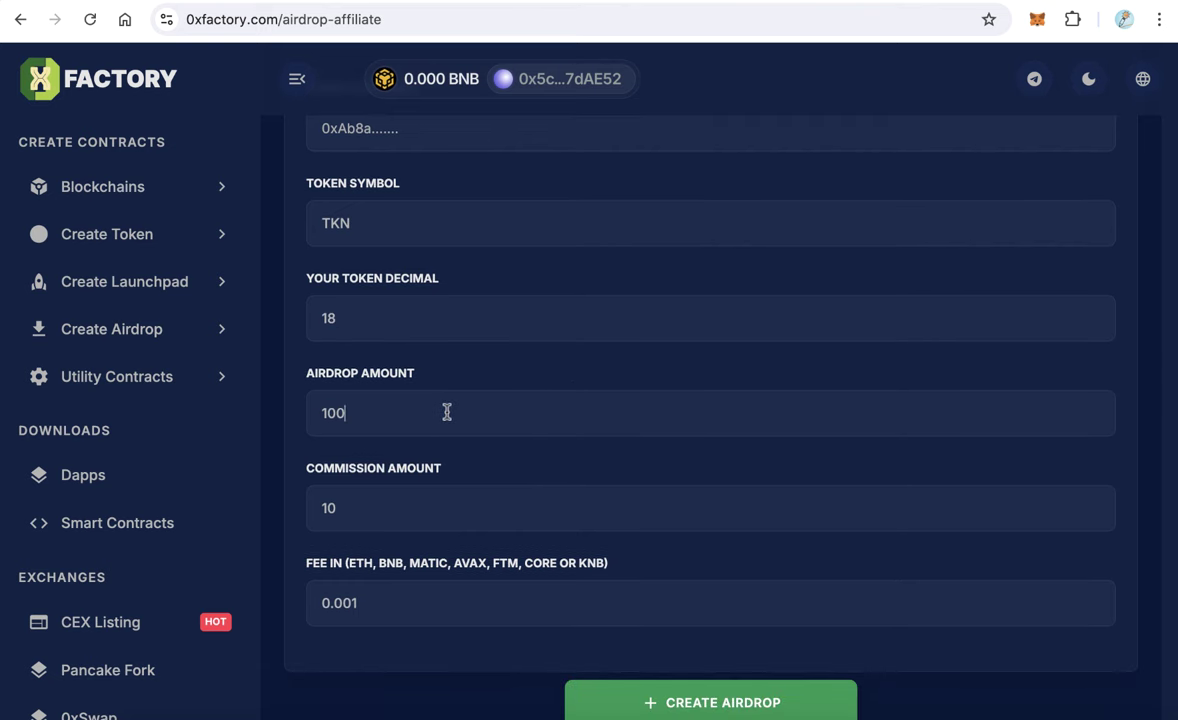
text(0)
key(BackSpace)
Step: Change the fee to 0.003
scroll(452, 418, down, 1)
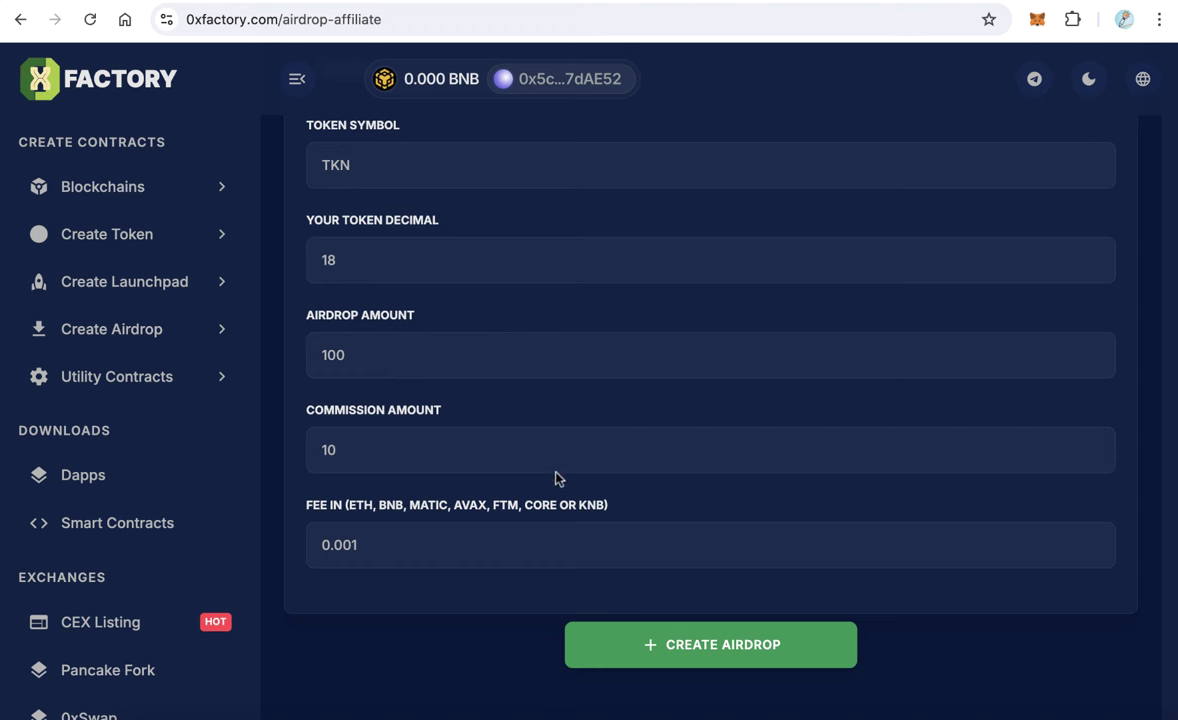
scroll(560, 482, down, 1)
click(448, 483)
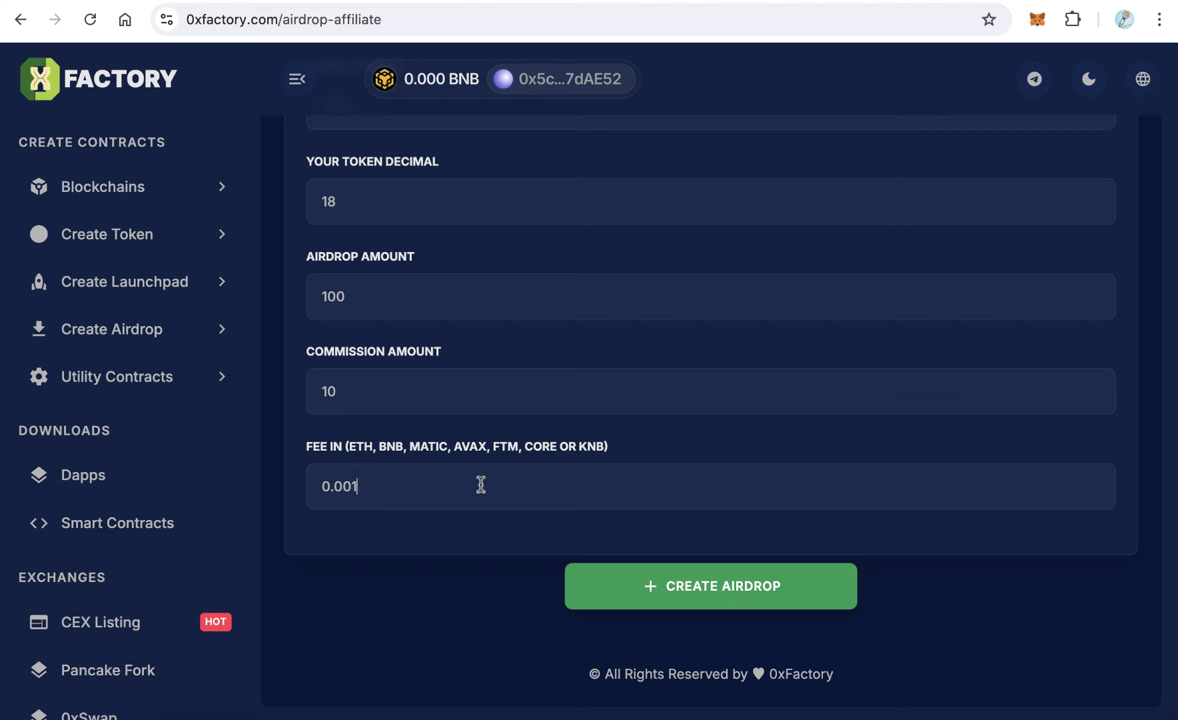
key(BackSpace)
text(3)
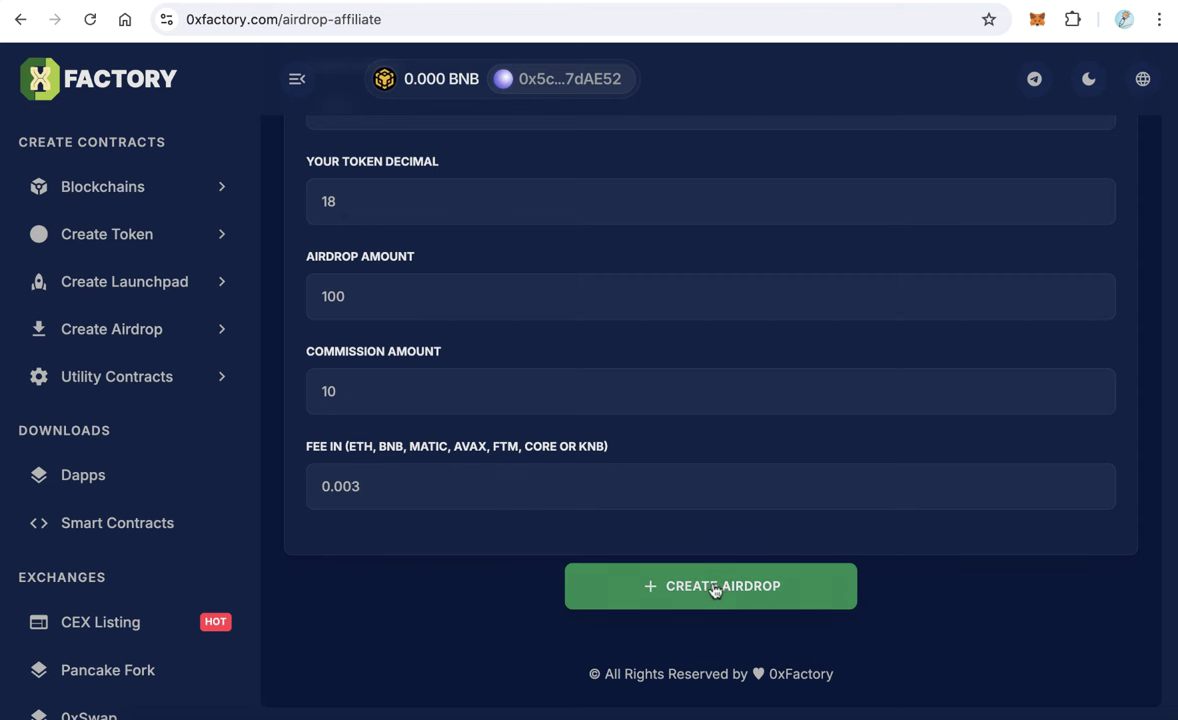
scroll(673, 548, up, 5)
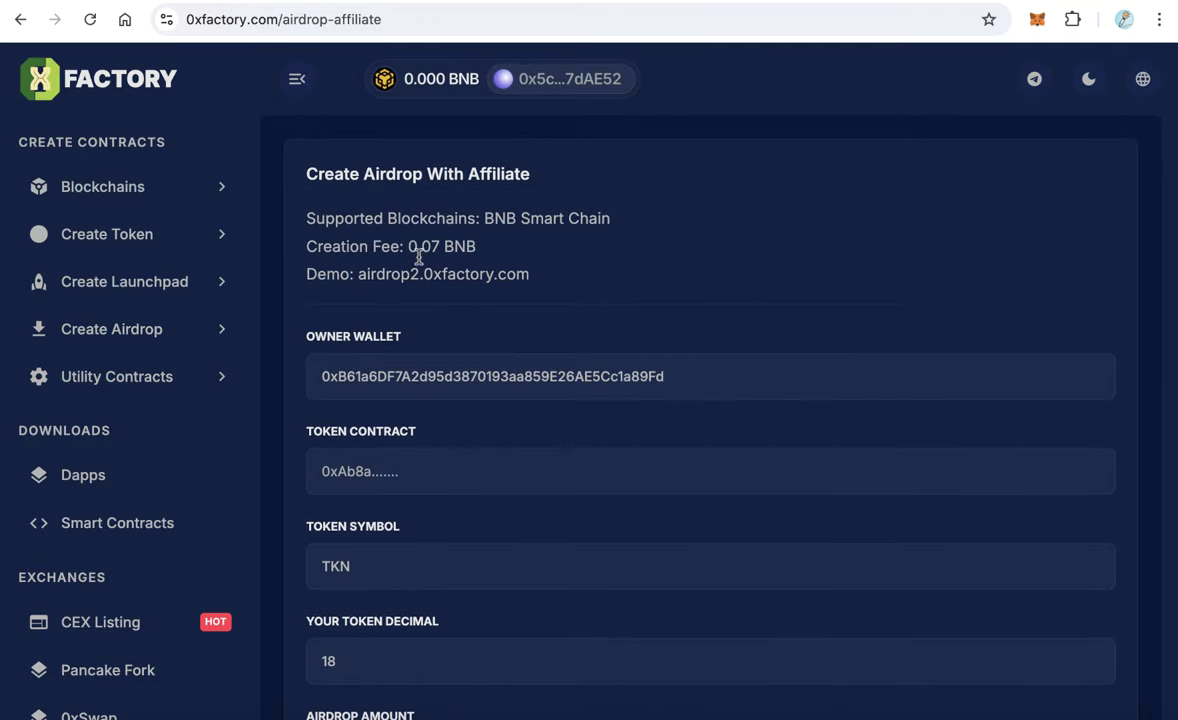
drag(407, 246, 436, 246)
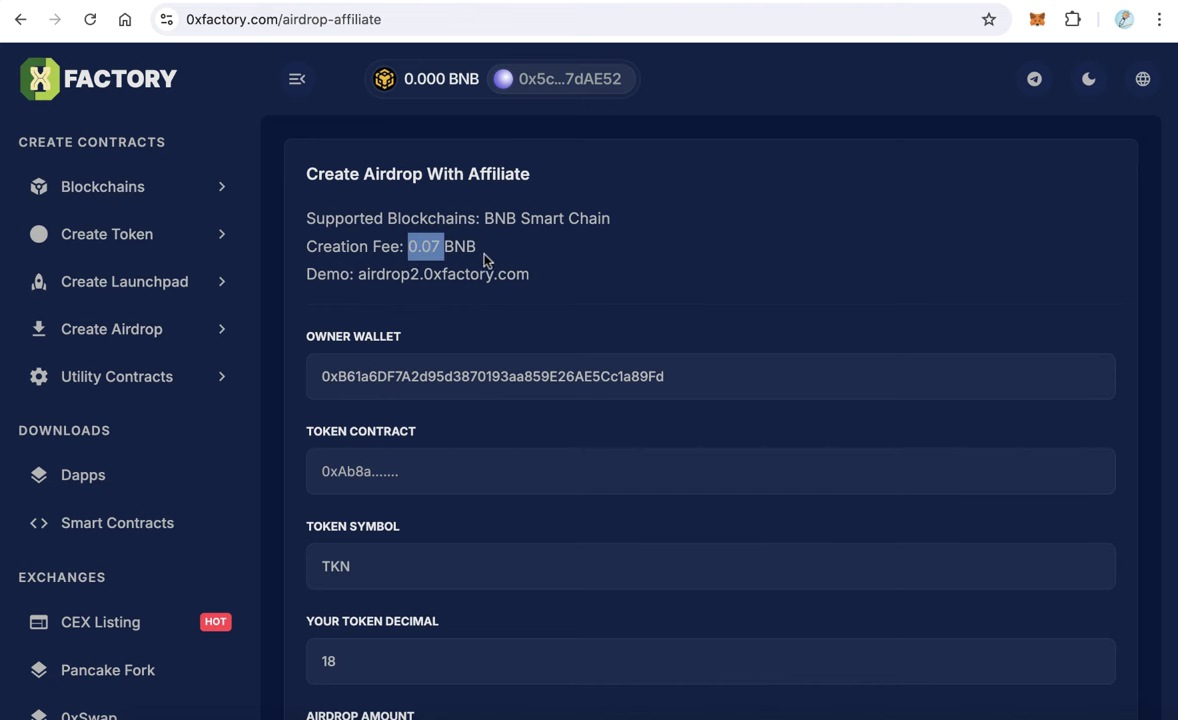
click(442, 246)
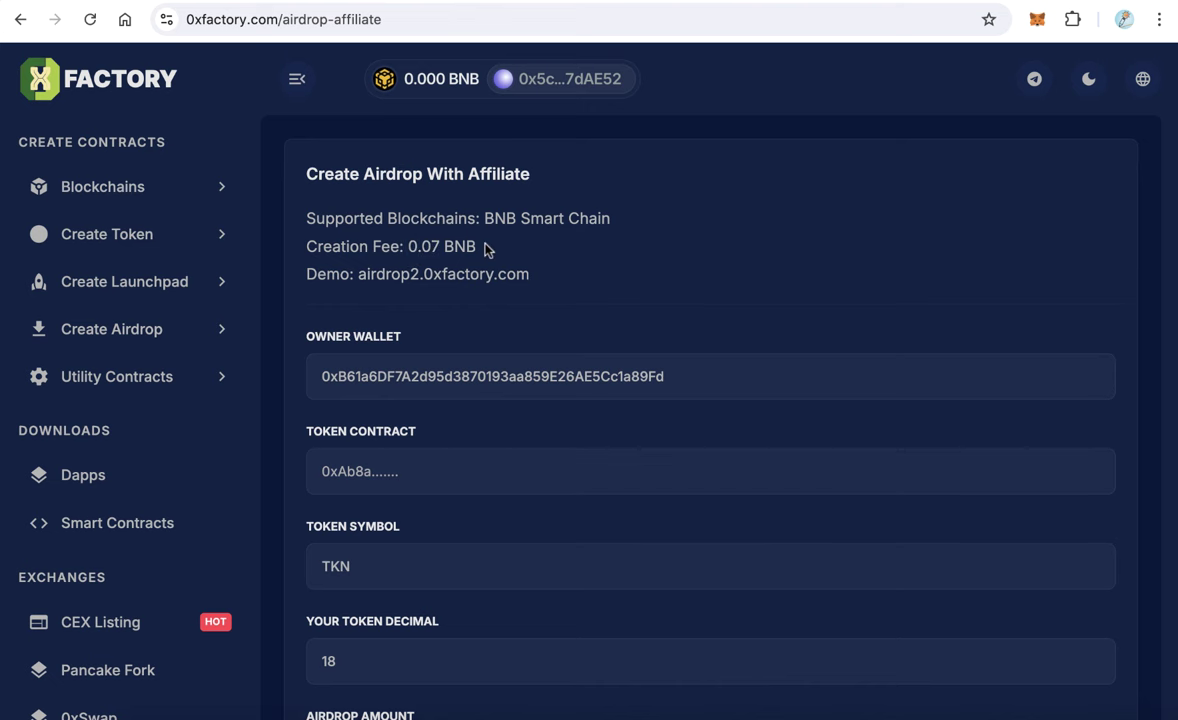
drag(478, 248, 332, 248)
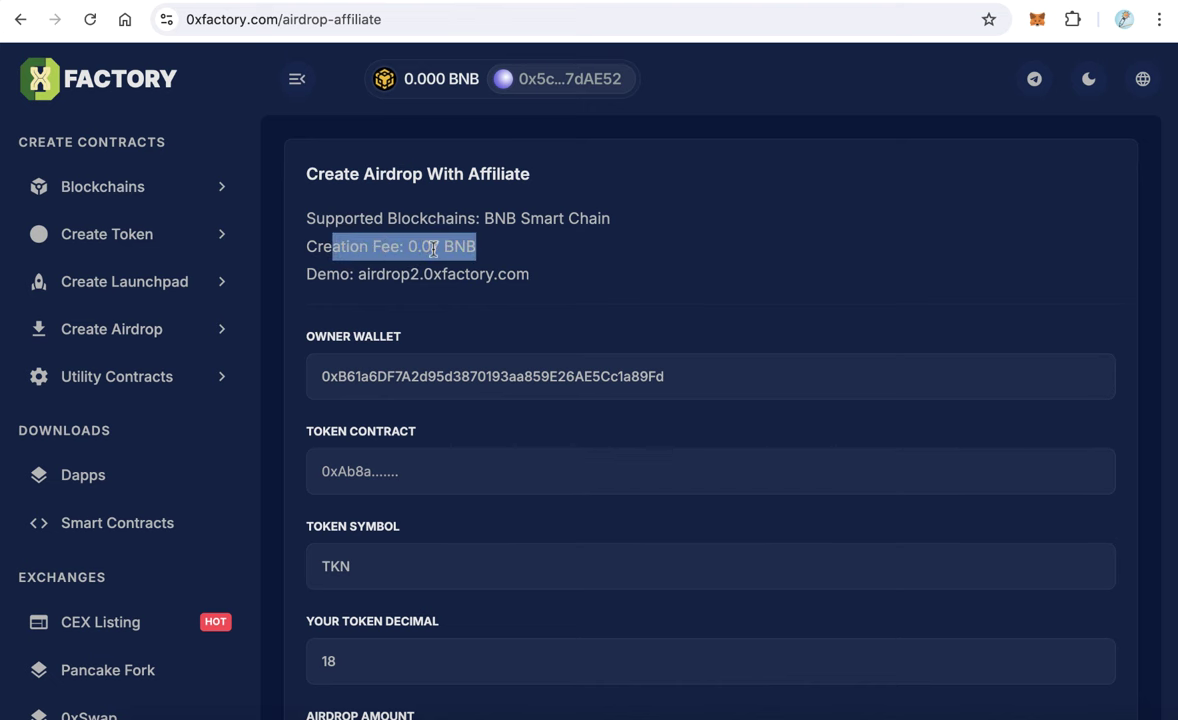
click(466, 247)
drag(442, 246, 431, 246)
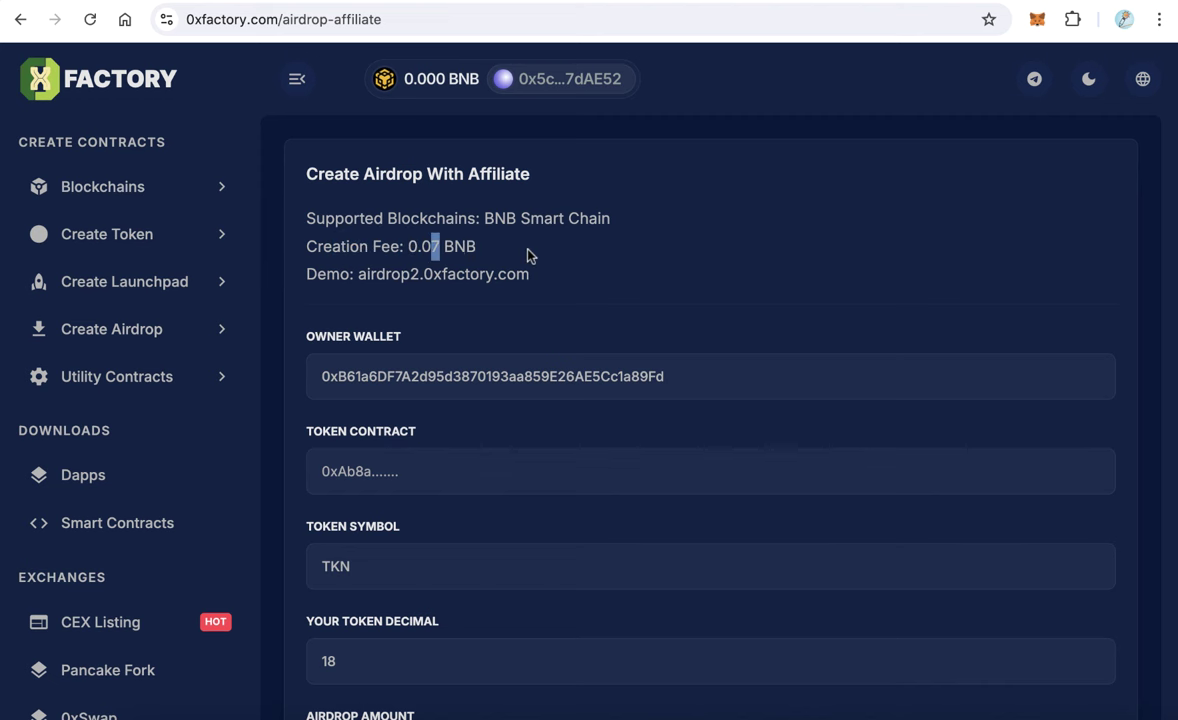
click(492, 255)
scroll(690, 330, down, 5)
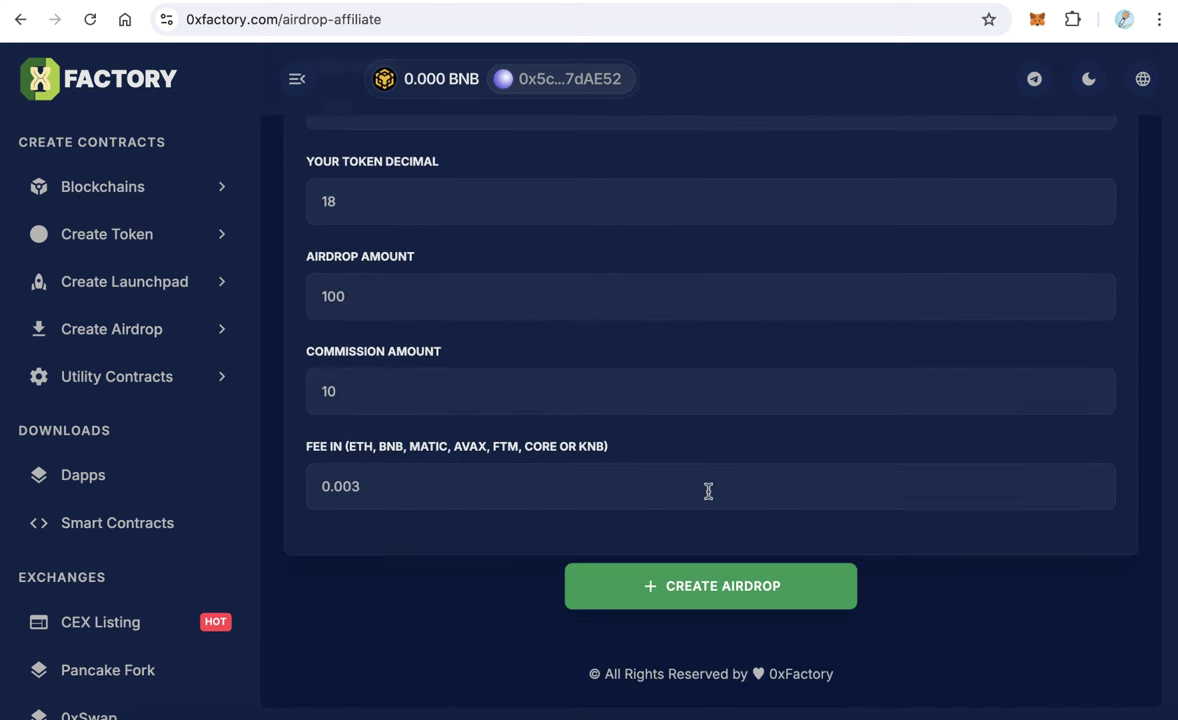
scroll(732, 576, up, 5)
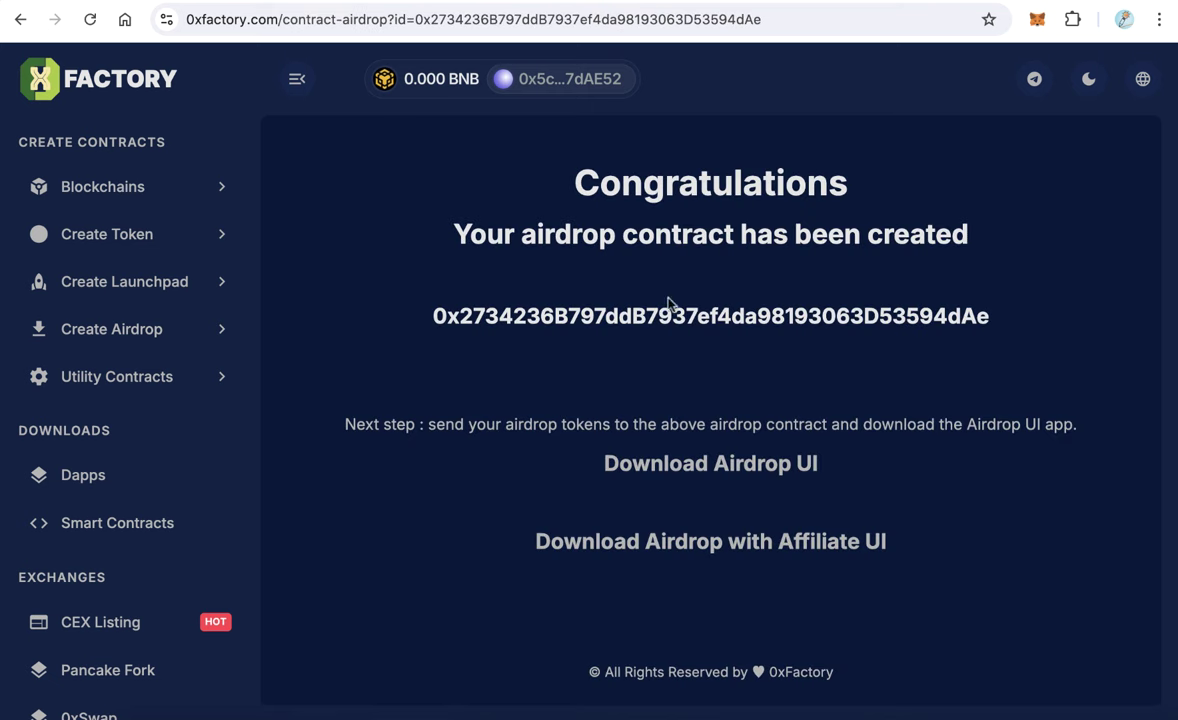
Step: Select the new airdrop contract address on the Congratulations page
mouse_move(568, 181)
mouse_down()
mouse_move(926, 220)
mouse_move(900, 236)
mouse_move(515, 300)
mouse_up()
click(844, 258)
click(563, 318)
double_click(563, 318)
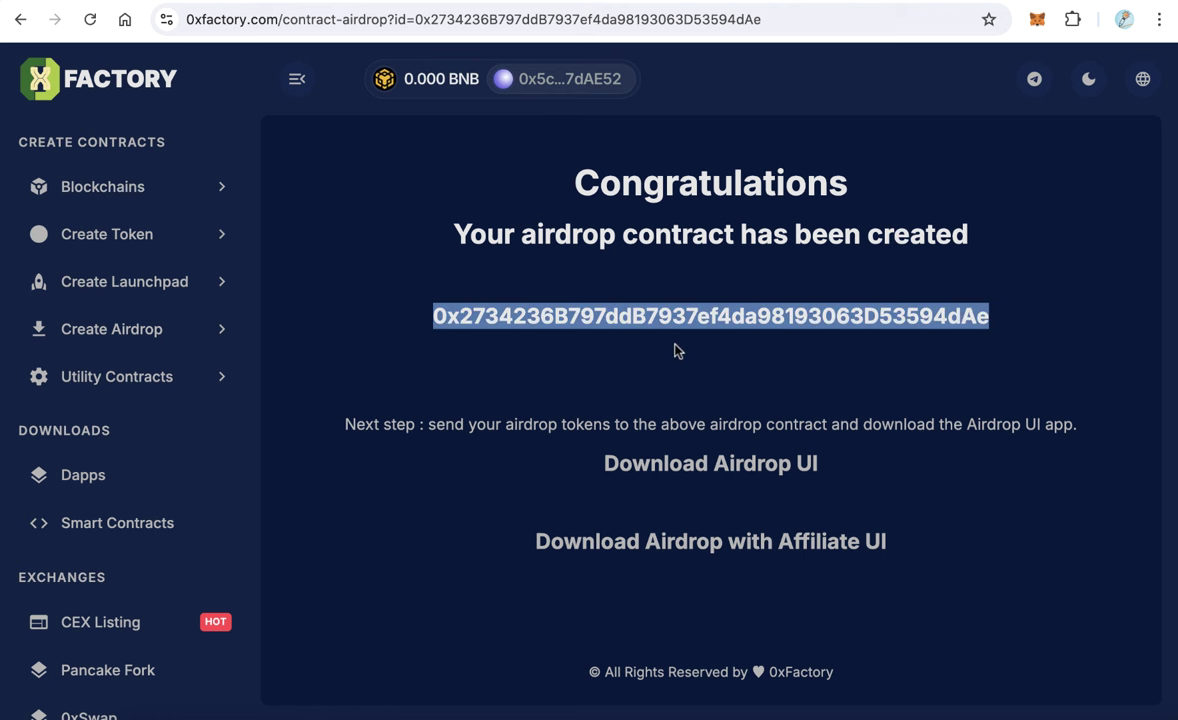
click(678, 316)
double_click(681, 322)
Step: Download Airdrop-UI-Aff.zip via the Download Airdrop with Affiliate UI link
click(663, 363)
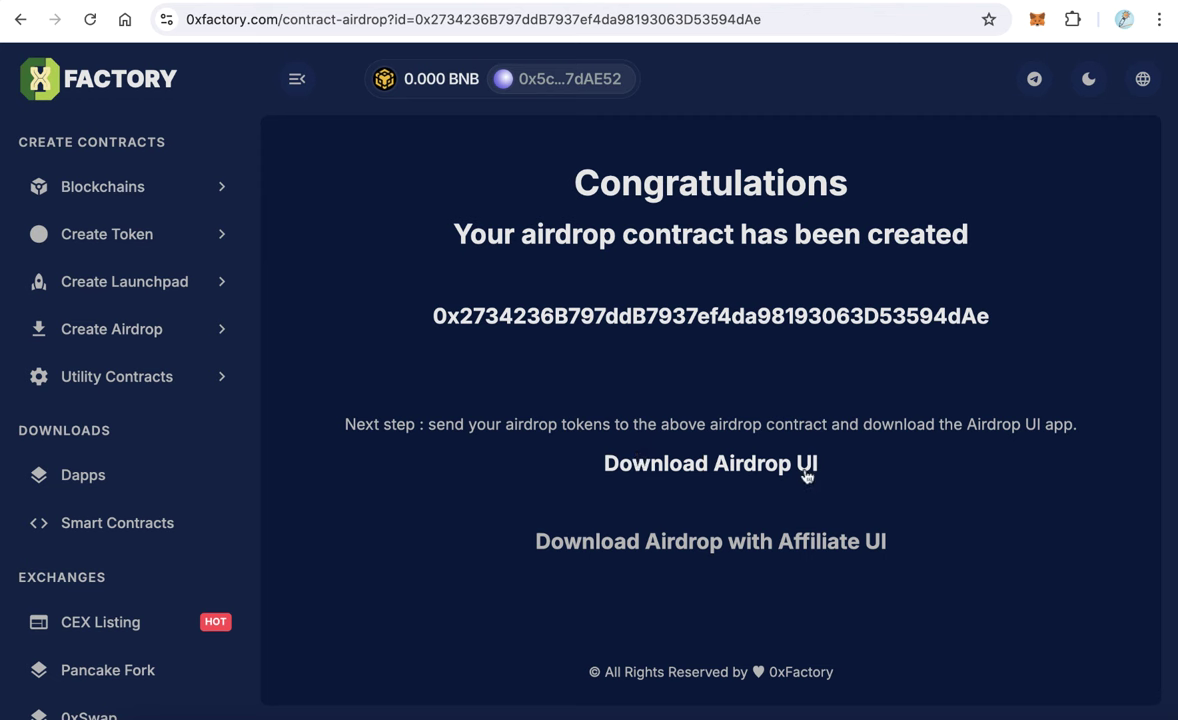
drag(841, 468, 557, 471)
click(544, 489)
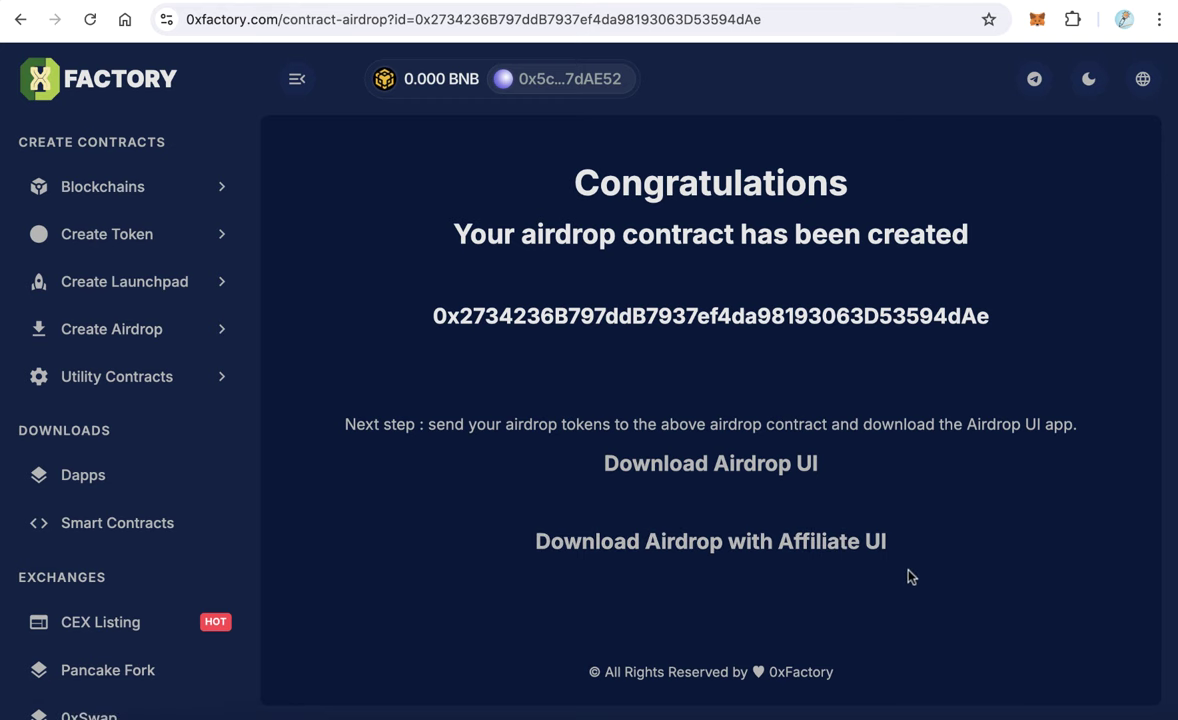
click(757, 545)
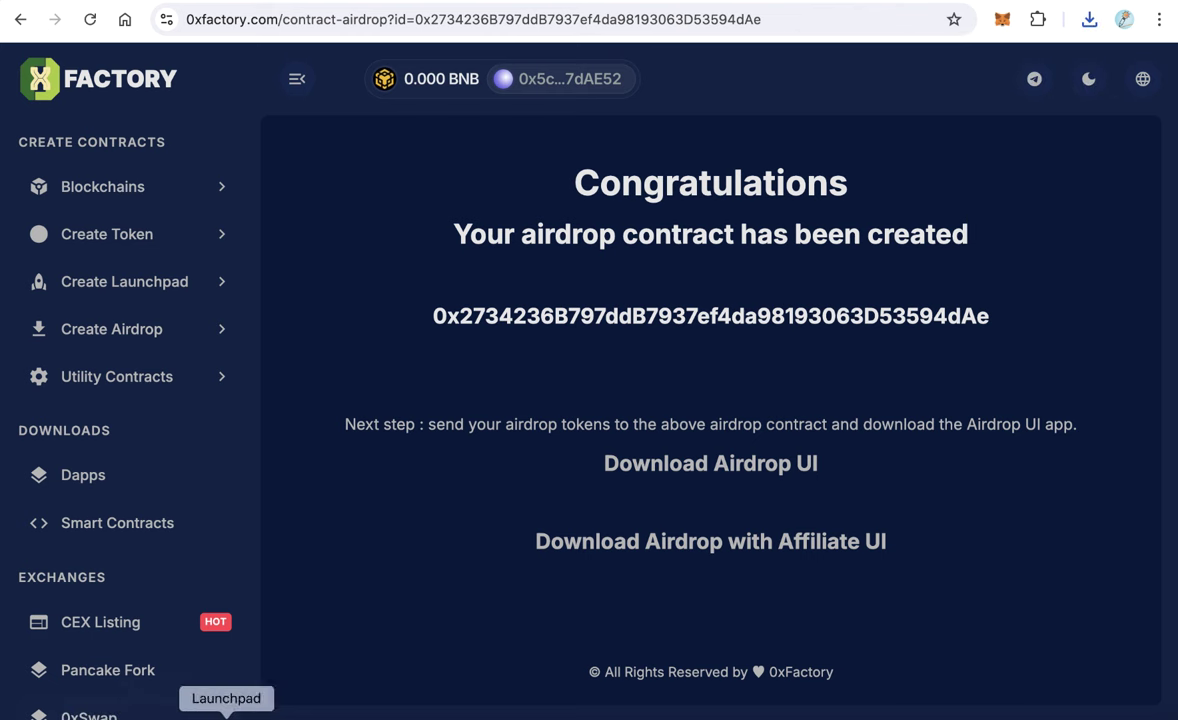
Step: Unzip Airdrop-UI-Aff.zip in Finder and open the extracted Airdrop-UI-Aff folder
click(164, 712)
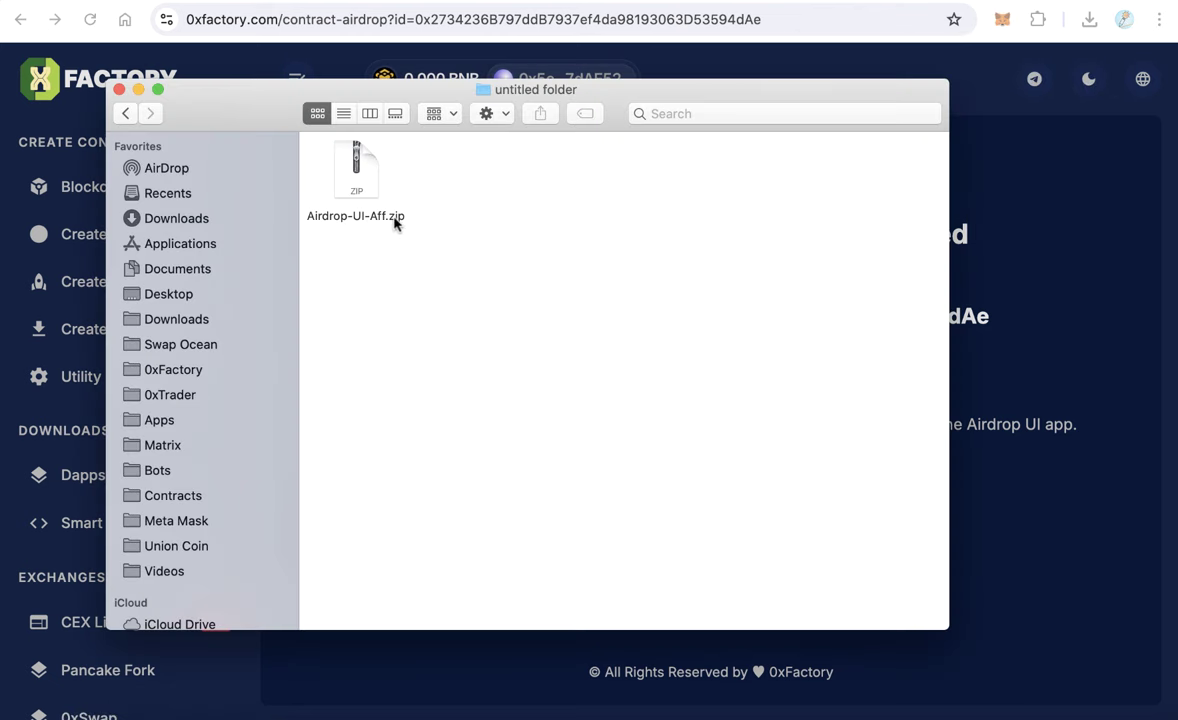
click(353, 182)
double_click(353, 182)
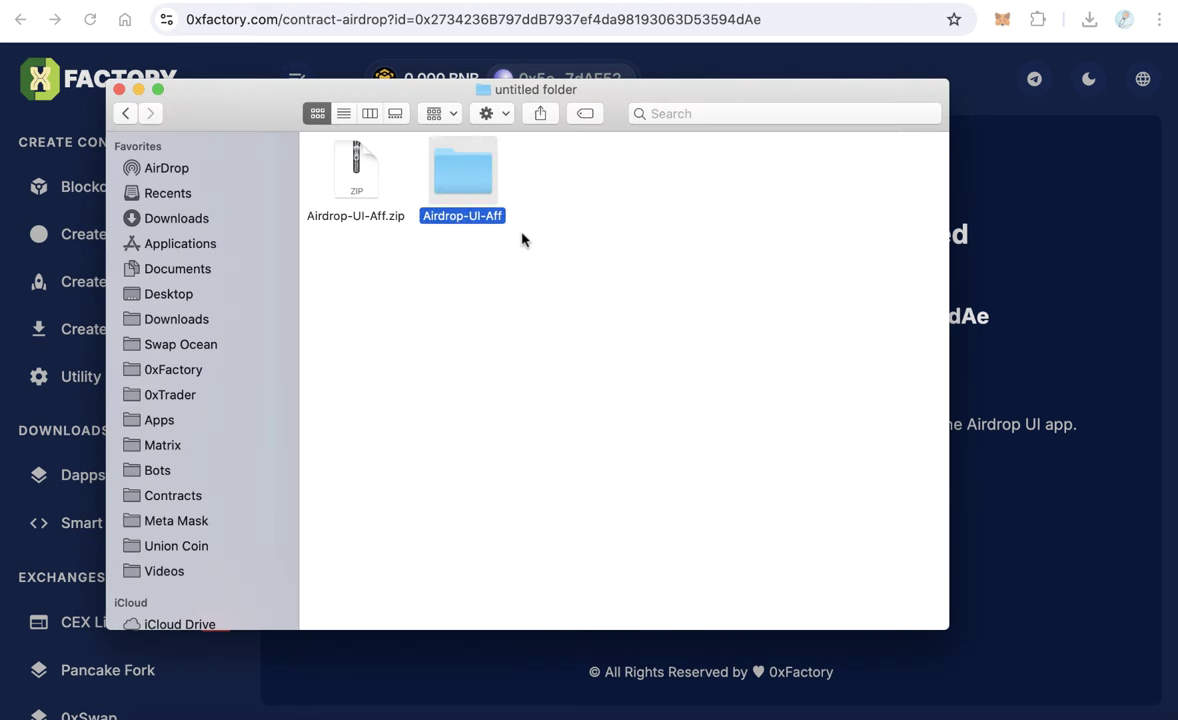
drag(375, 197, 481, 195)
double_click(456, 173)
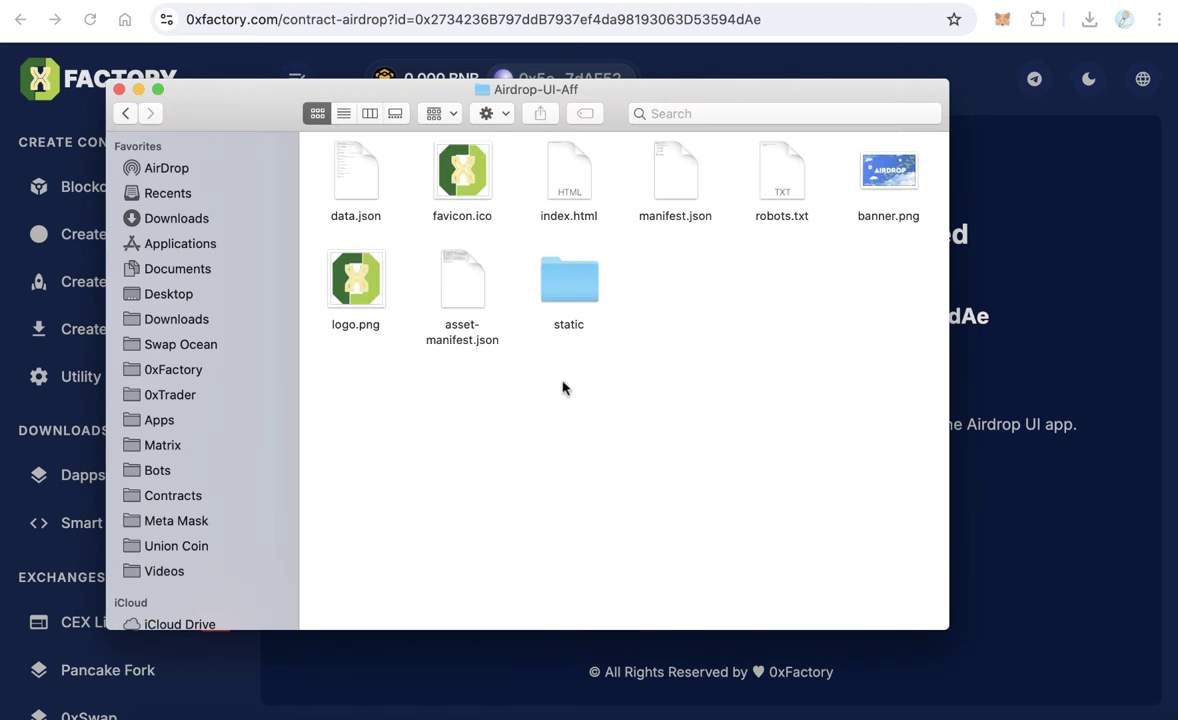
Step: Compare logo.png, favicon.ico and banner.png against the demo page, then select data.json
click(356, 278)
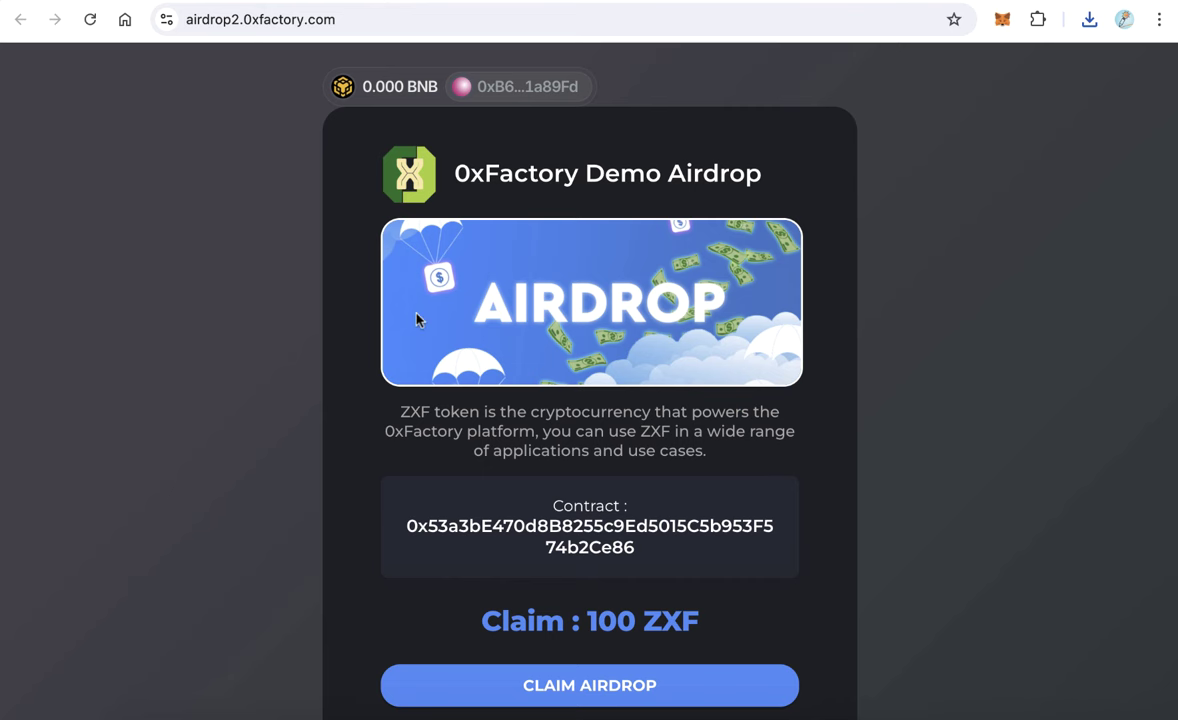
click(158, 714)
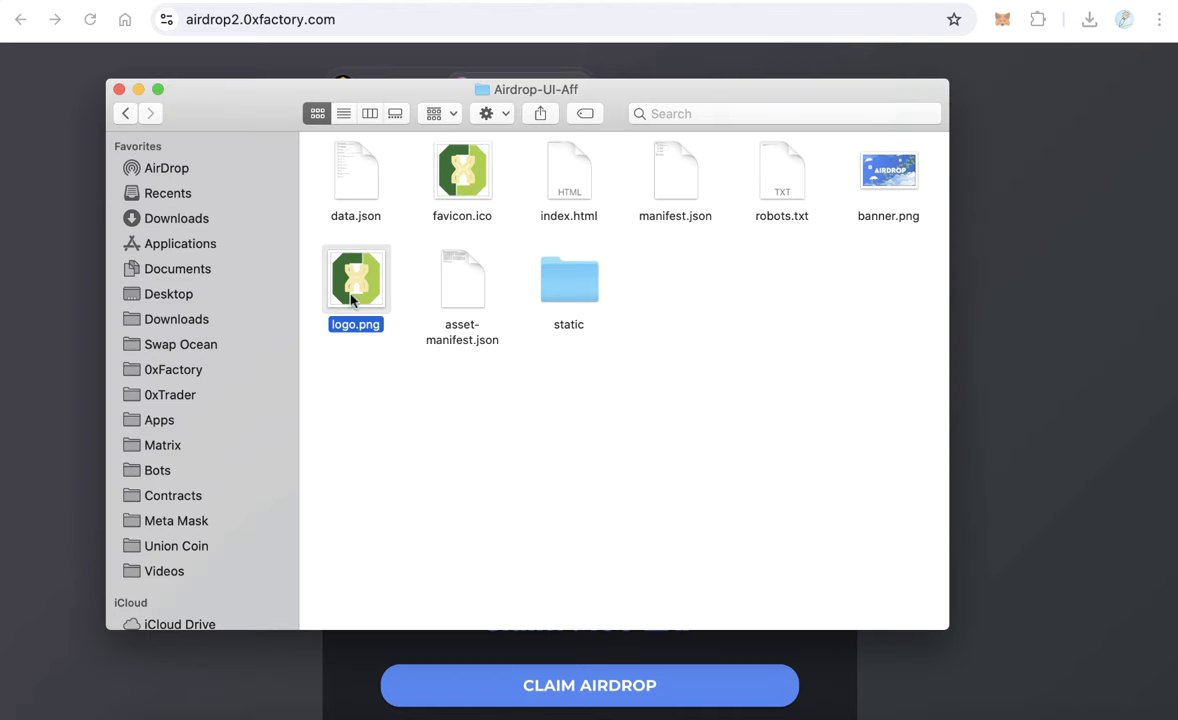
click(450, 195)
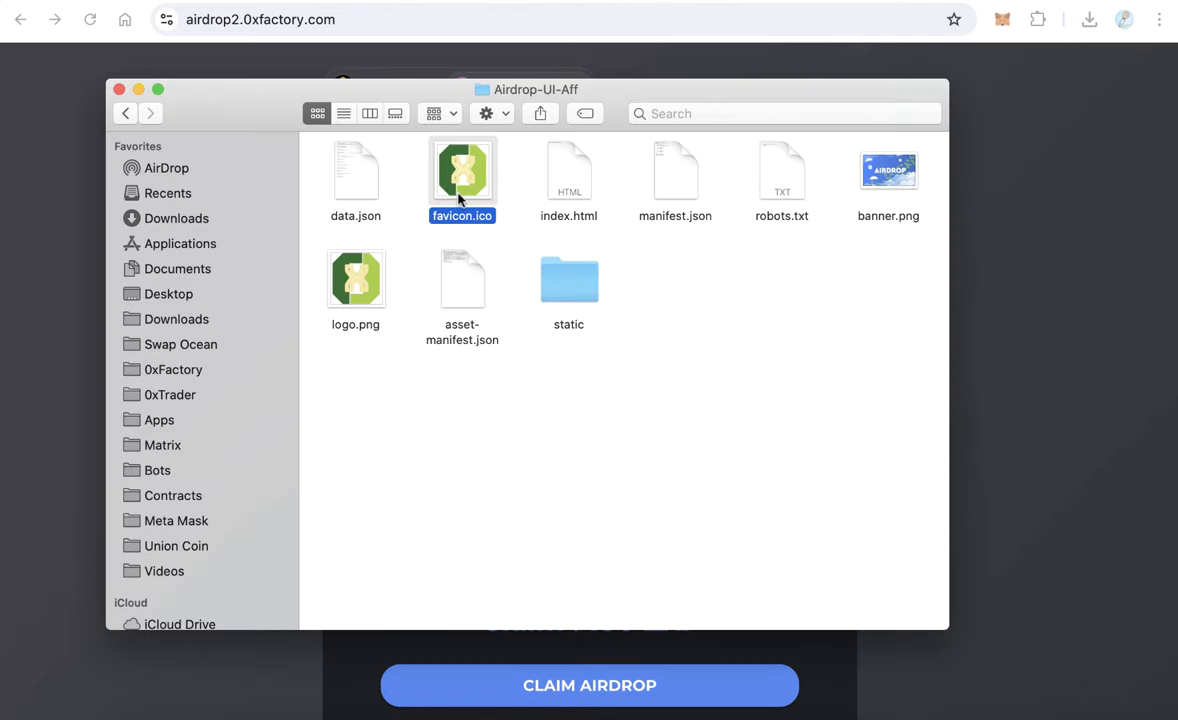
click(889, 180)
click(310, 20)
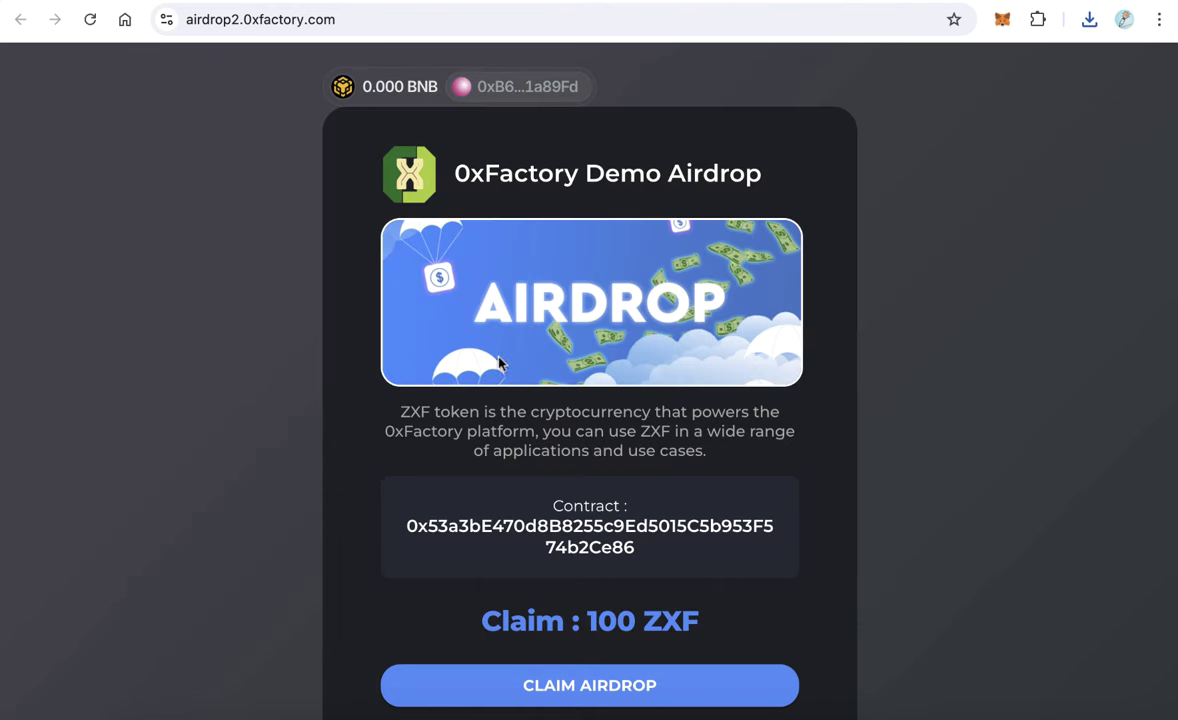
click(158, 714)
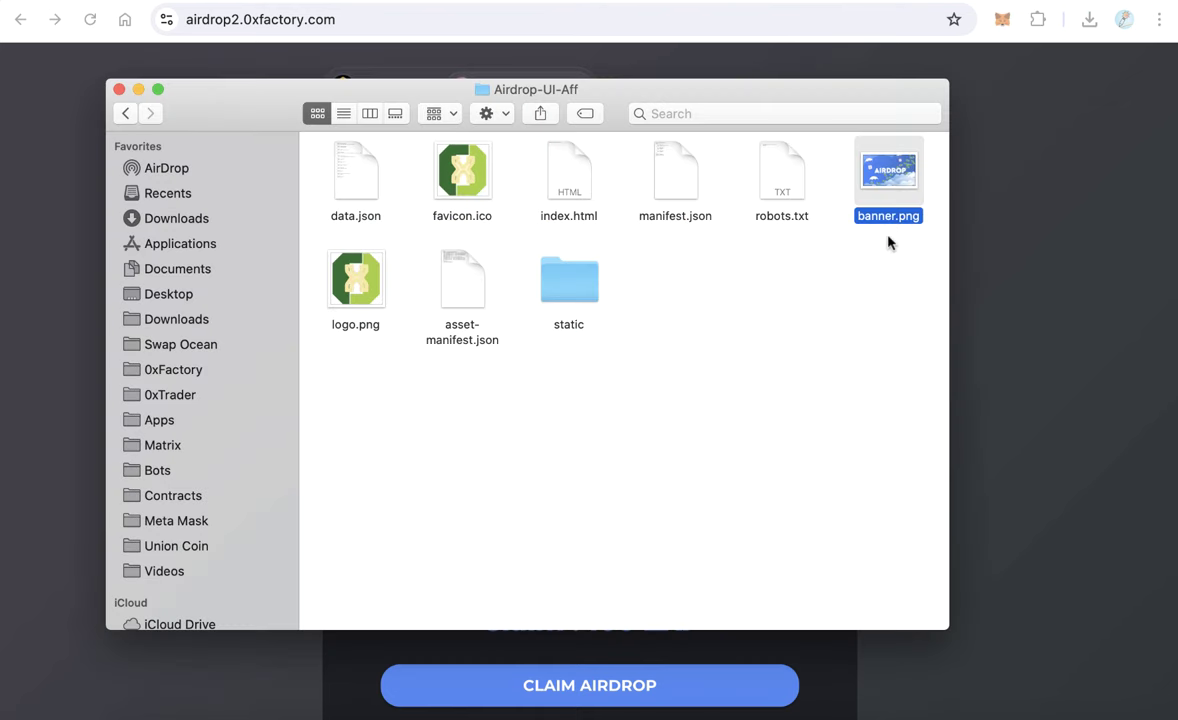
click(887, 242)
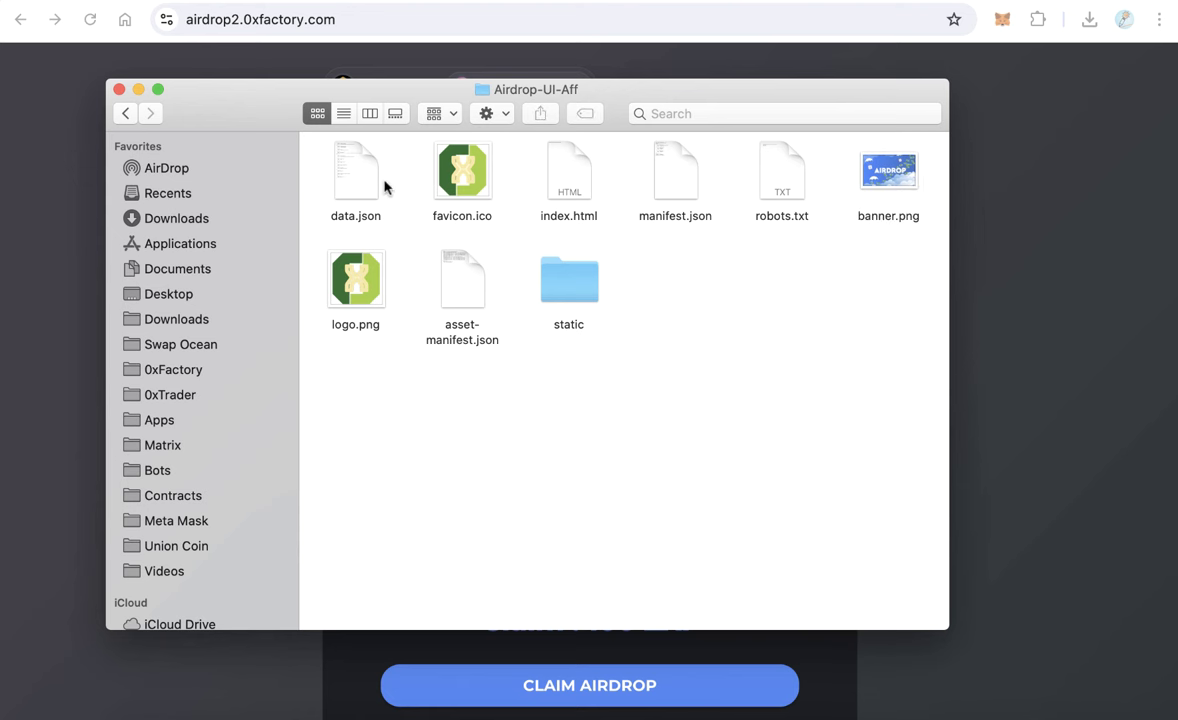
click(361, 186)
Step: Open data.json in TextEdit
right_click(361, 190)
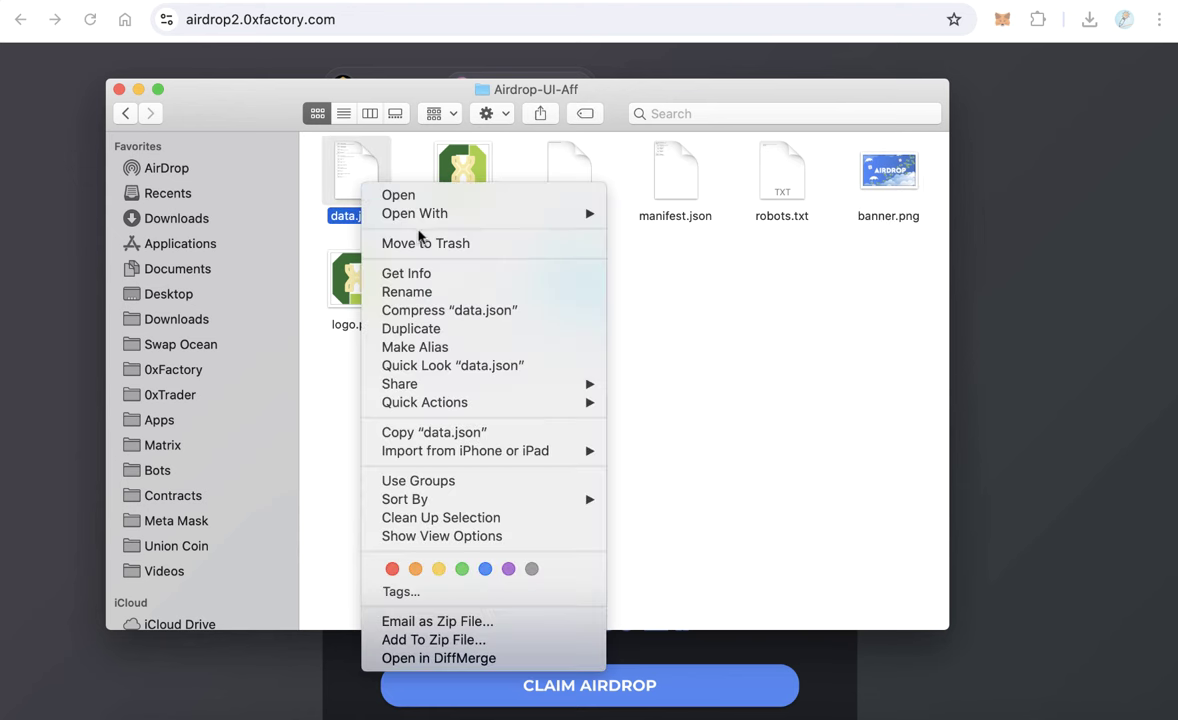
mouse_move(428, 214)
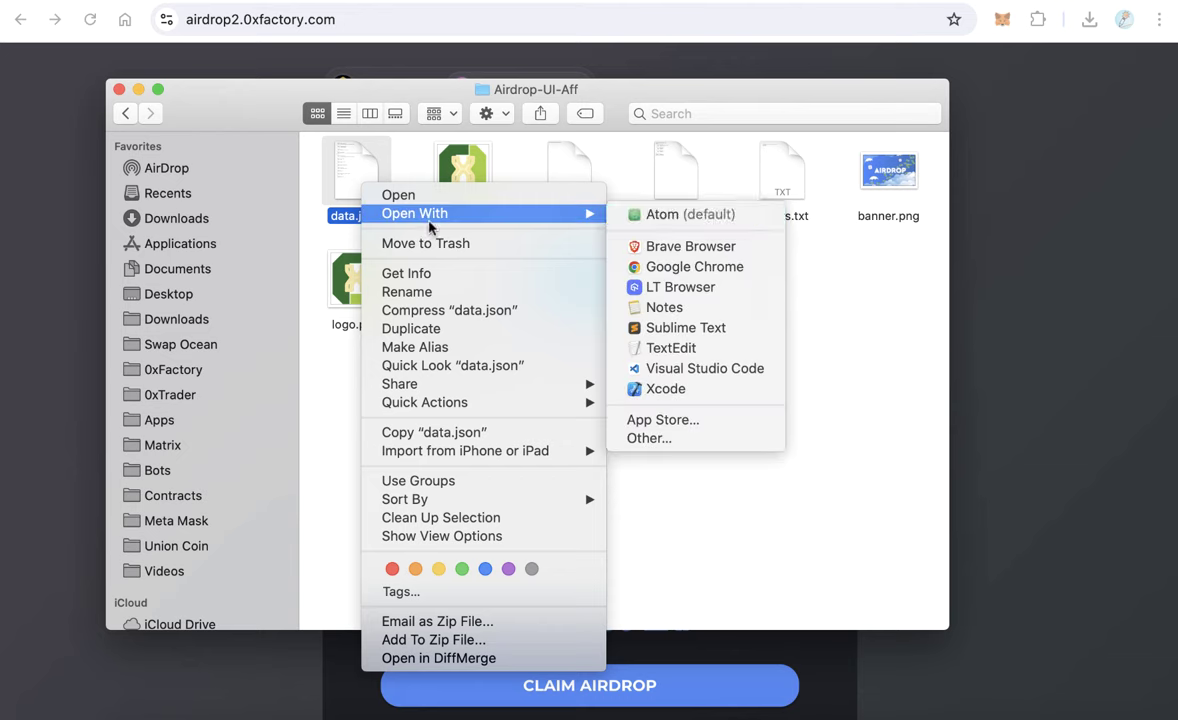
click(709, 347)
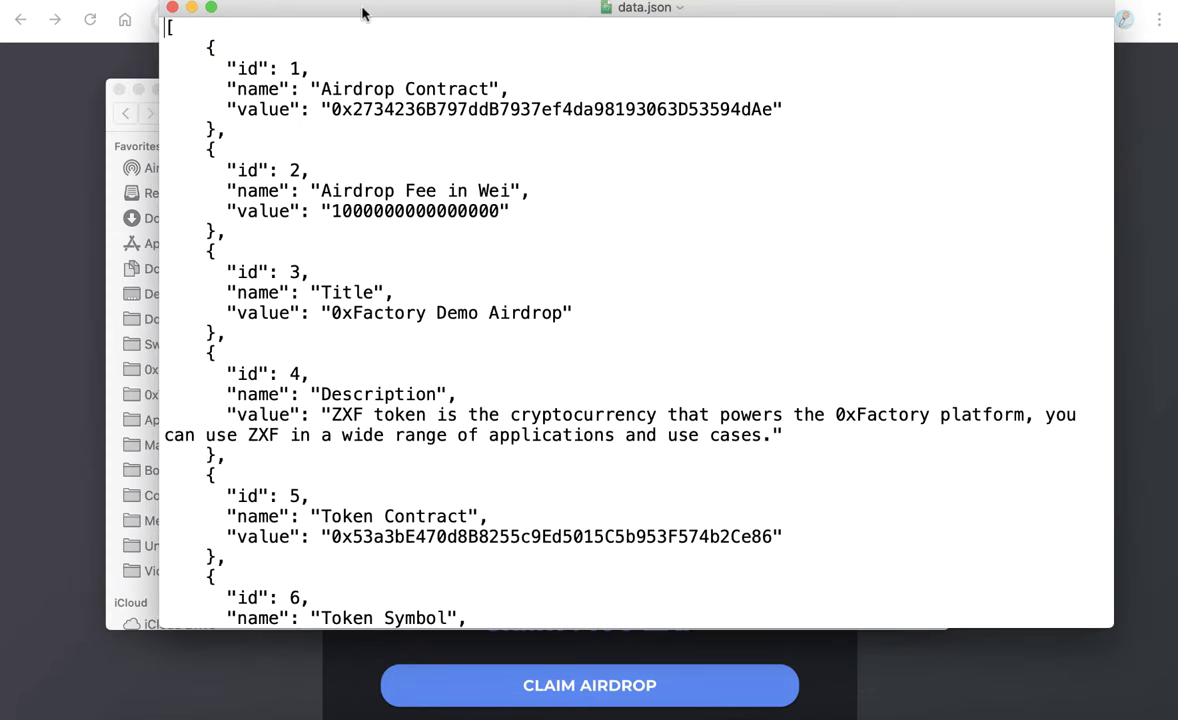
drag(337, 9, 305, 49)
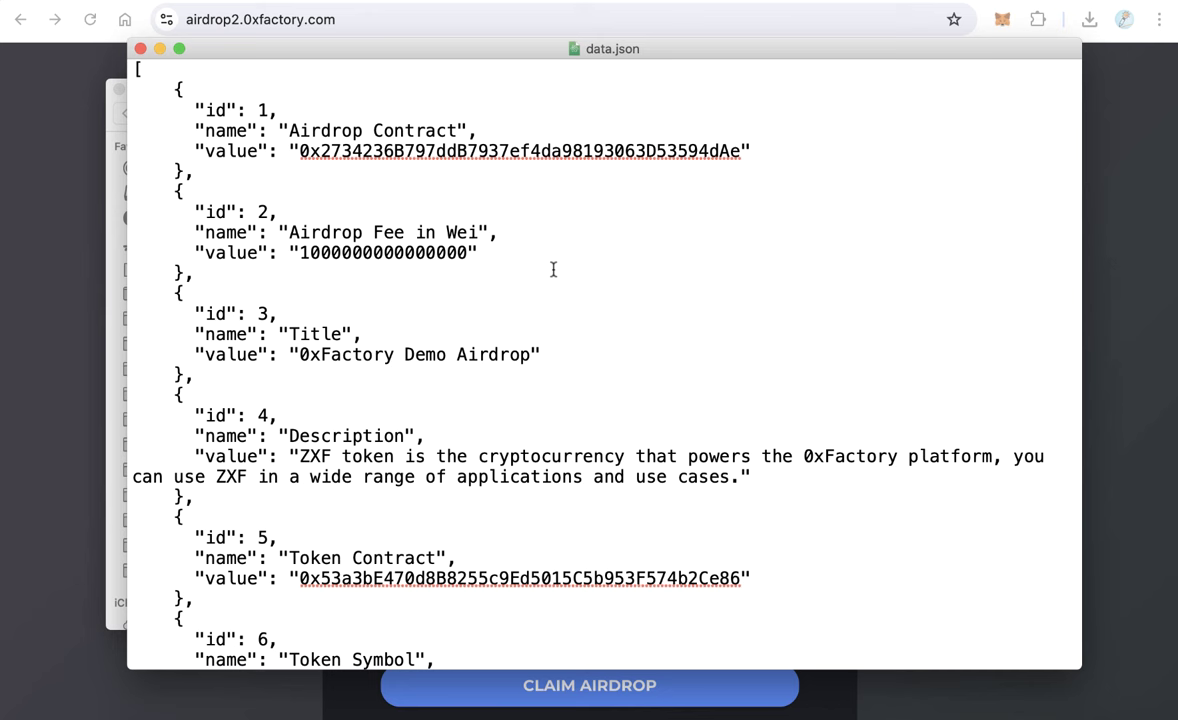
Step: Compare data.json's Airdrop Contract value with the new contract address in Chrome
double_click(400, 146)
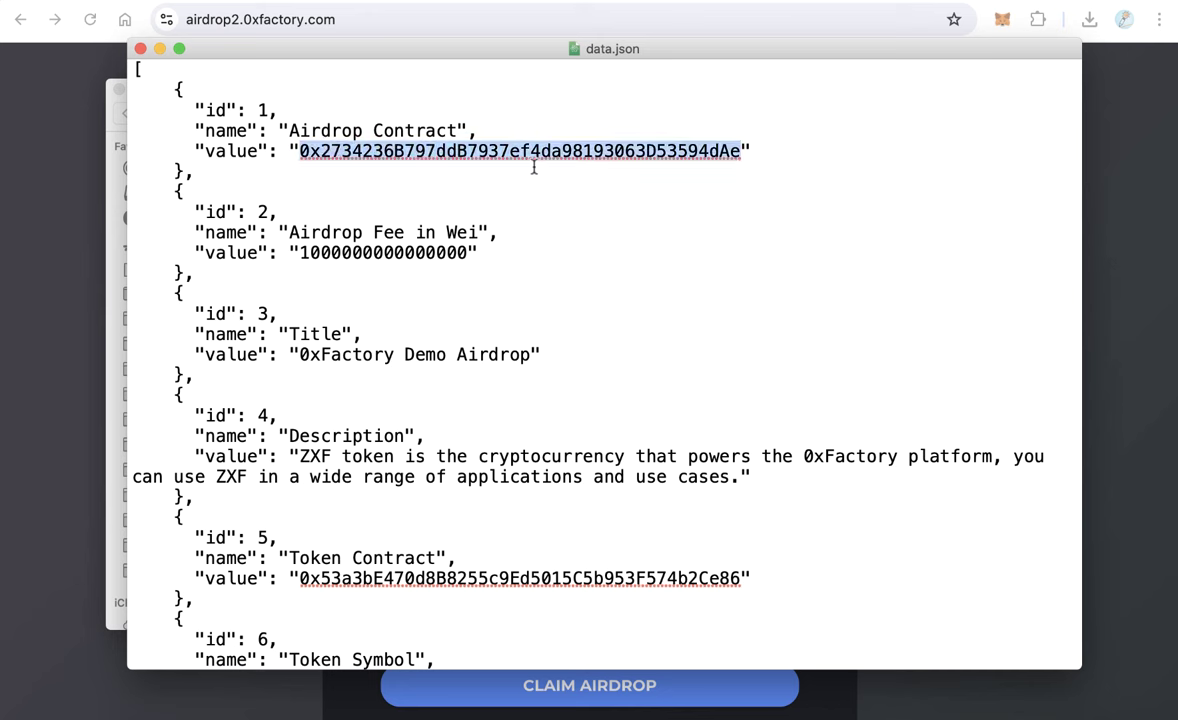
key(super+Tab)
double_click(700, 316)
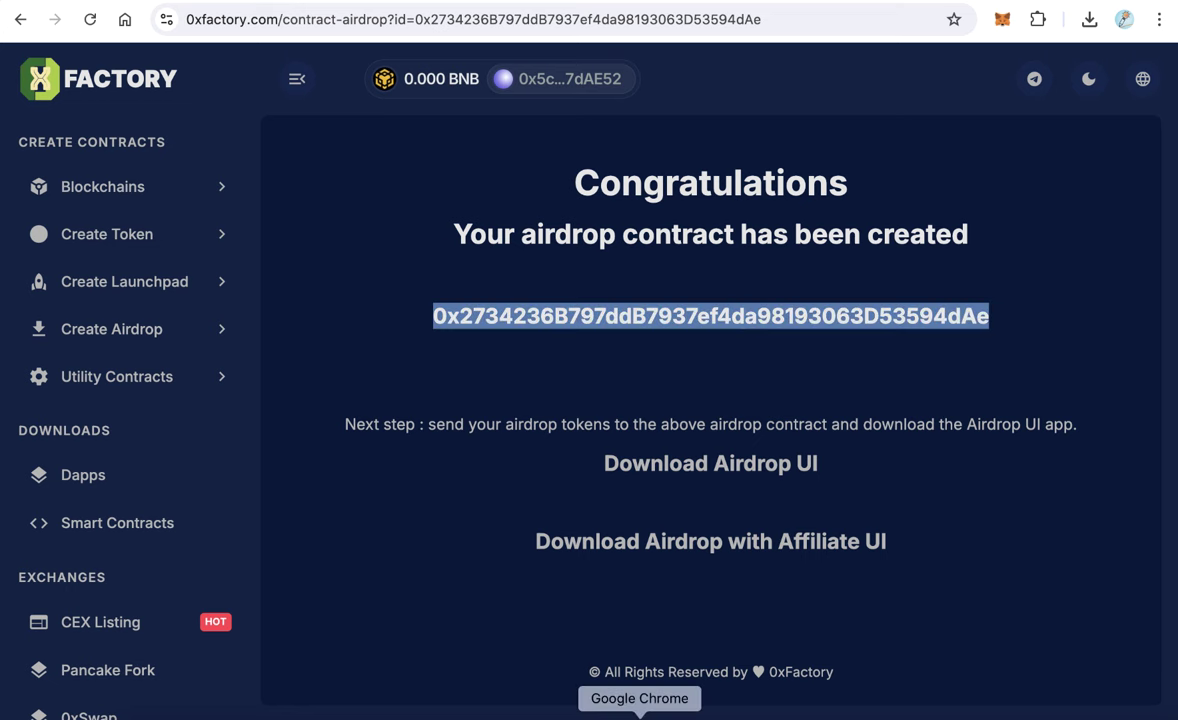
click(715, 712)
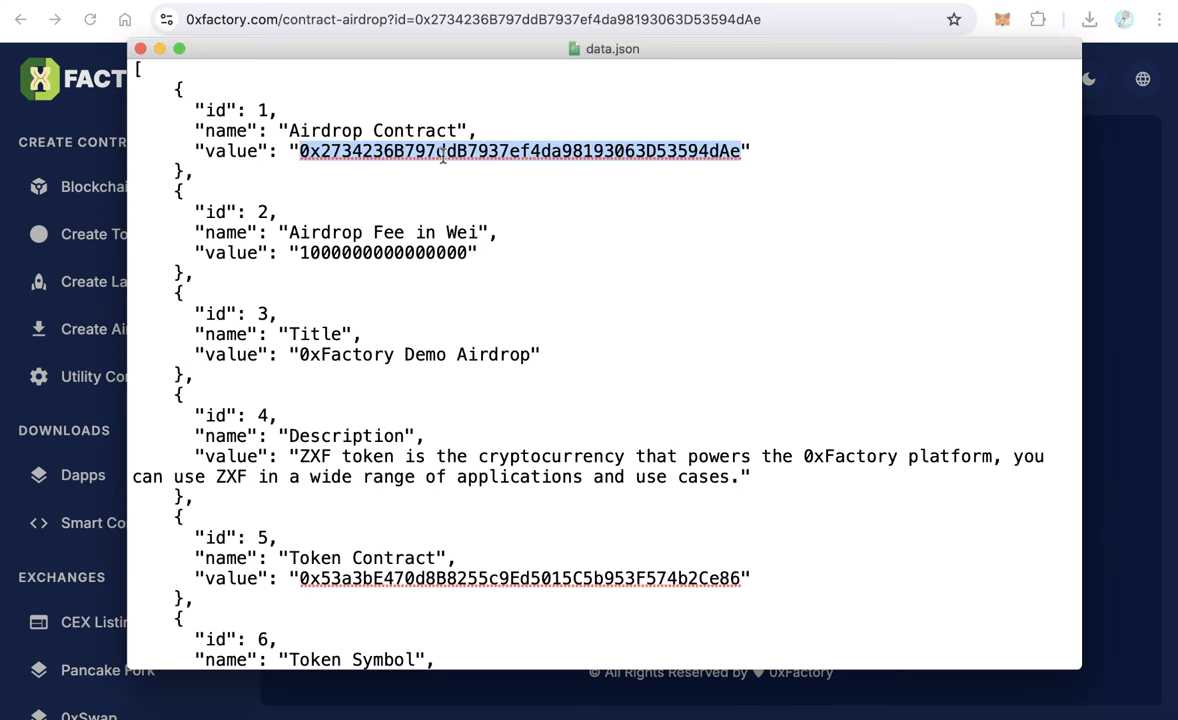
Step: Change the leading 1 of the fee to 3, then compare the Title with the demo page
scroll(508, 231, down, 1)
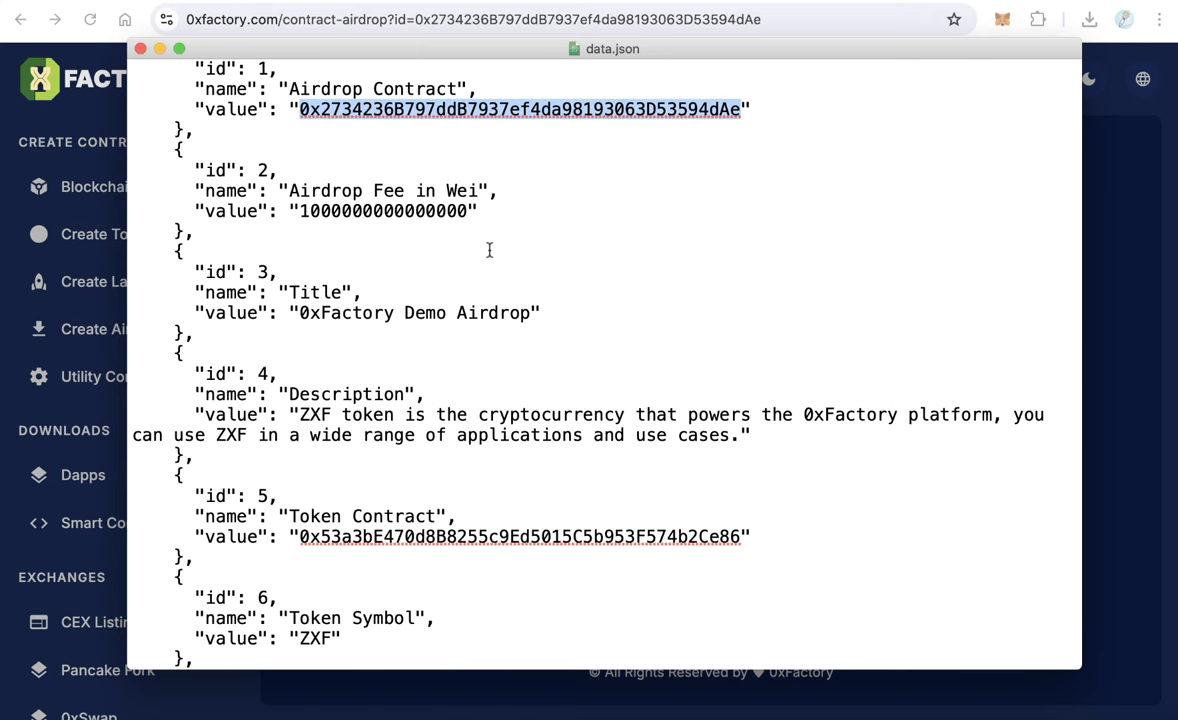
double_click(342, 208)
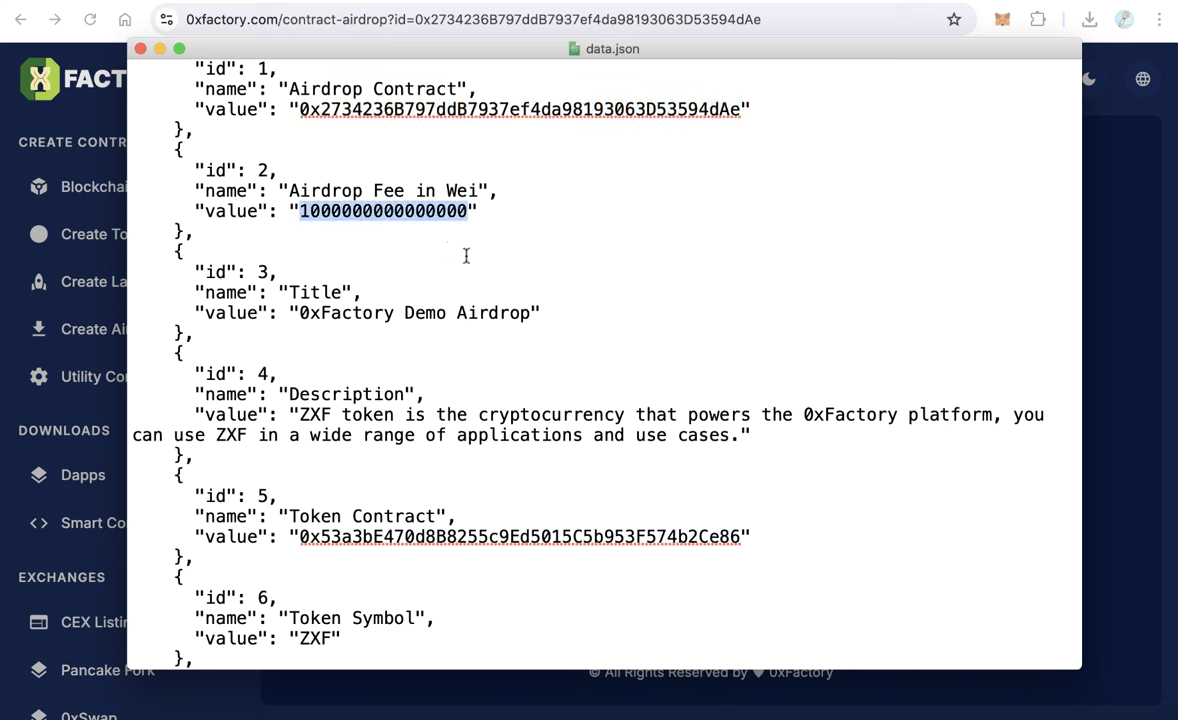
click(433, 224)
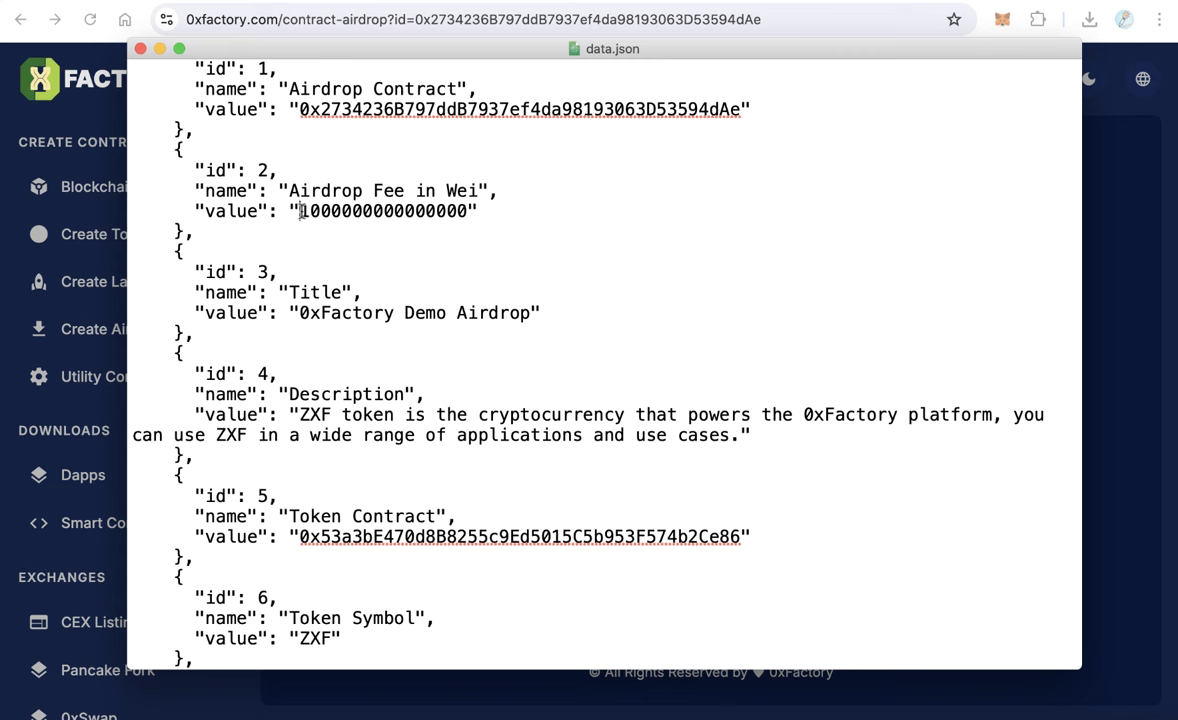
drag(300, 211, 311, 211)
text(3)
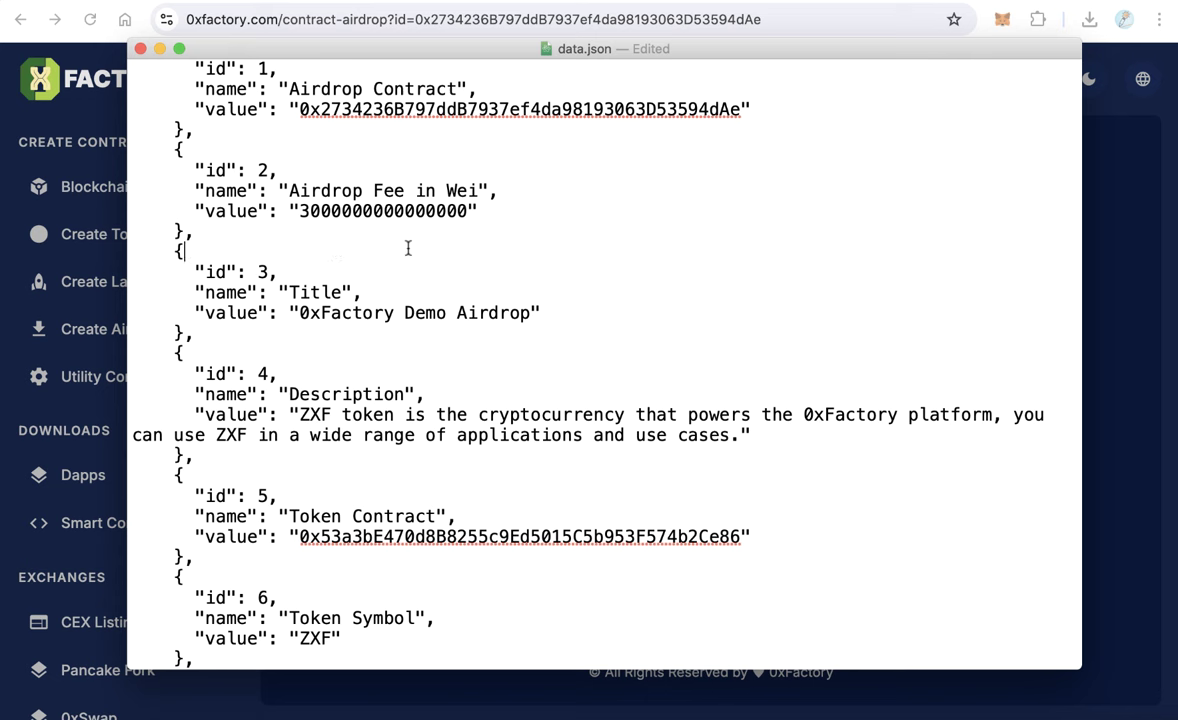
mouse_move(299, 313)
mouse_down()
mouse_move(543, 314)
mouse_move(529, 315)
mouse_up()
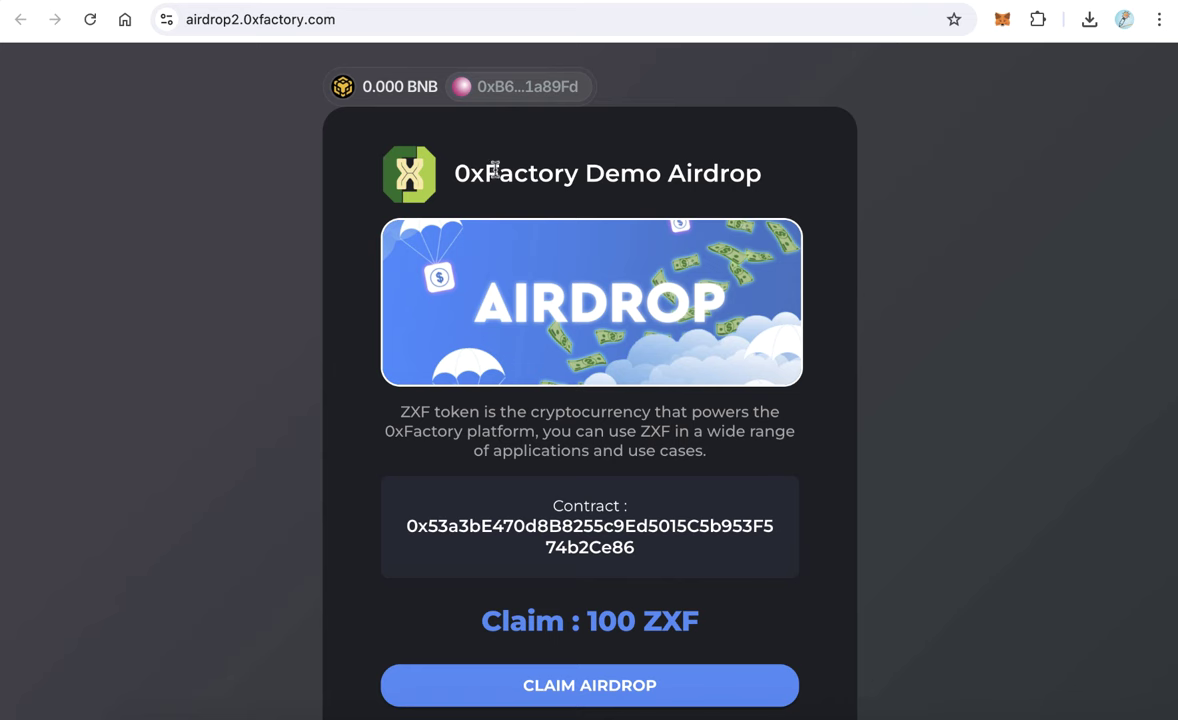
drag(470, 173, 718, 173)
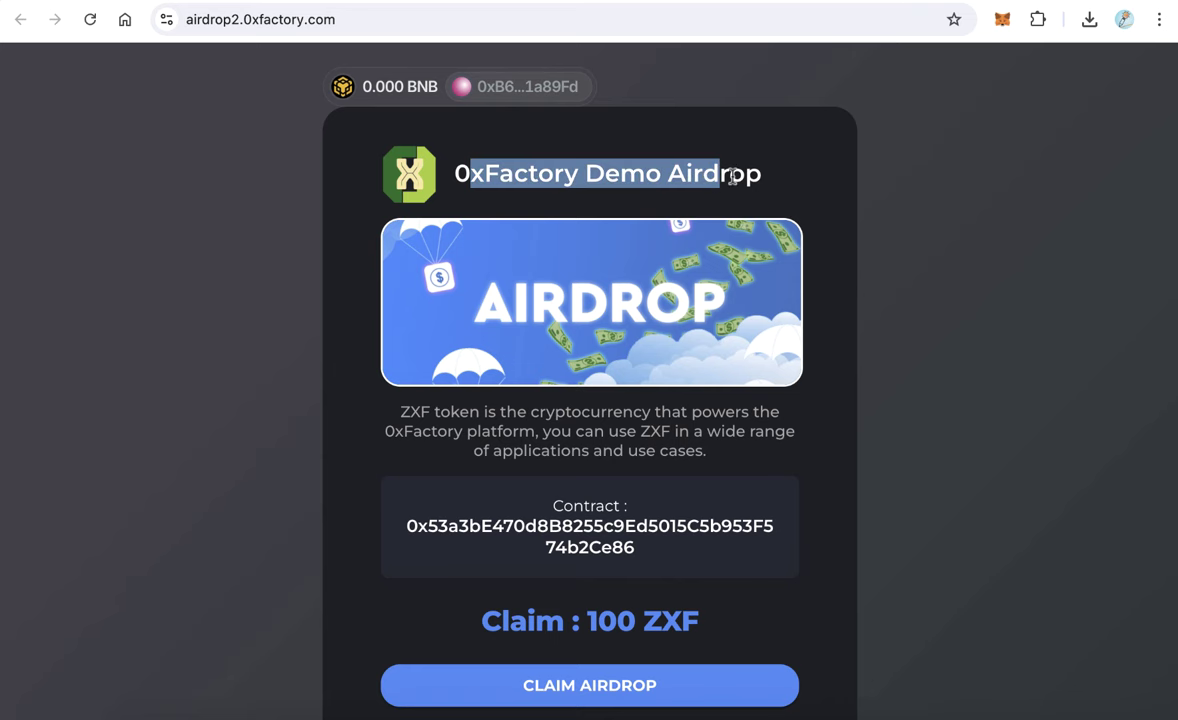
click(776, 714)
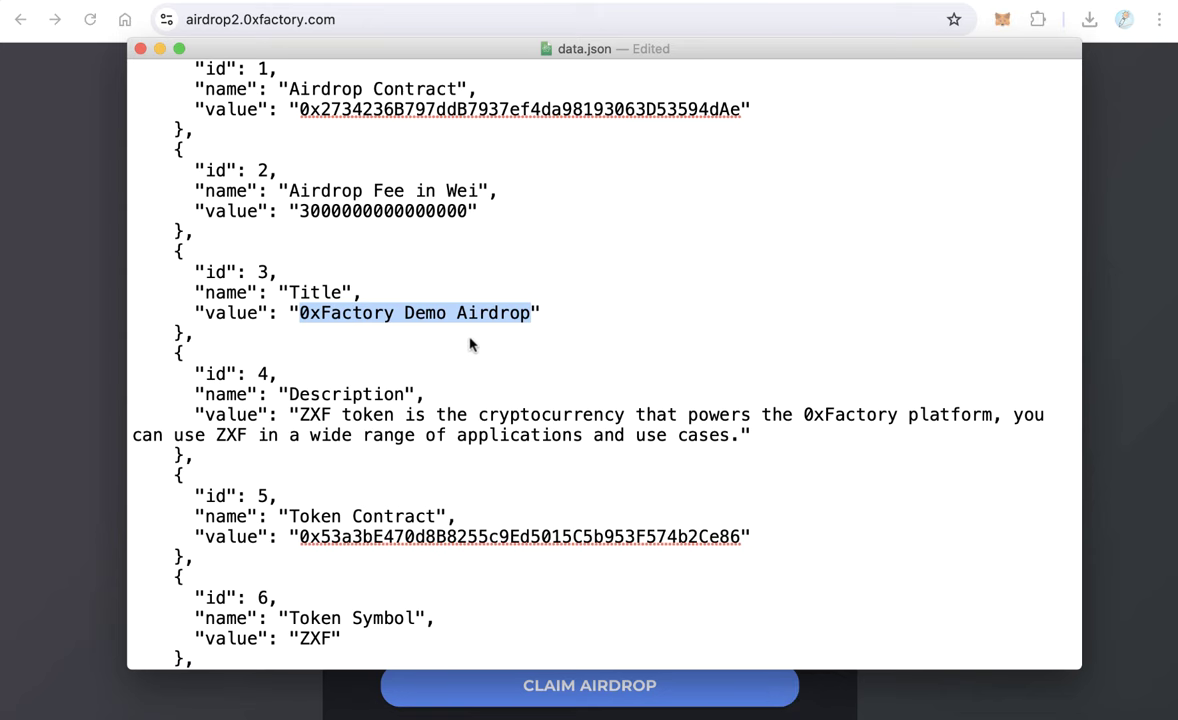
drag(447, 313, 295, 316)
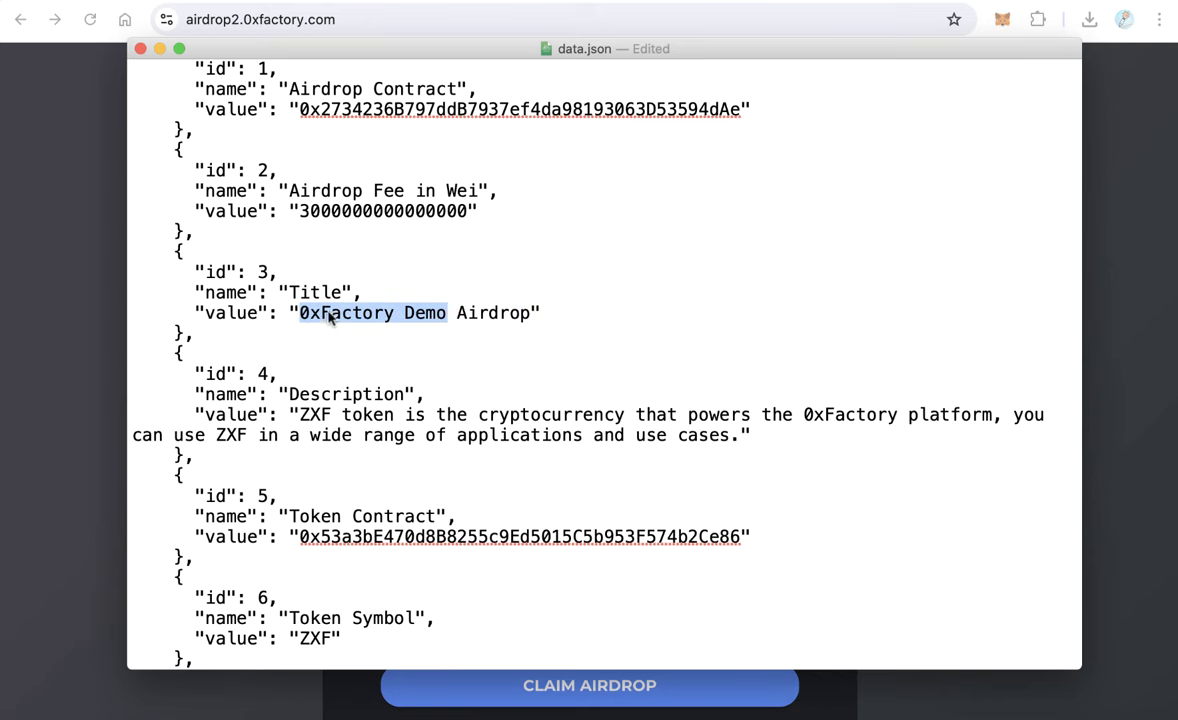
scroll(445, 333, down, 2)
click(300, 320)
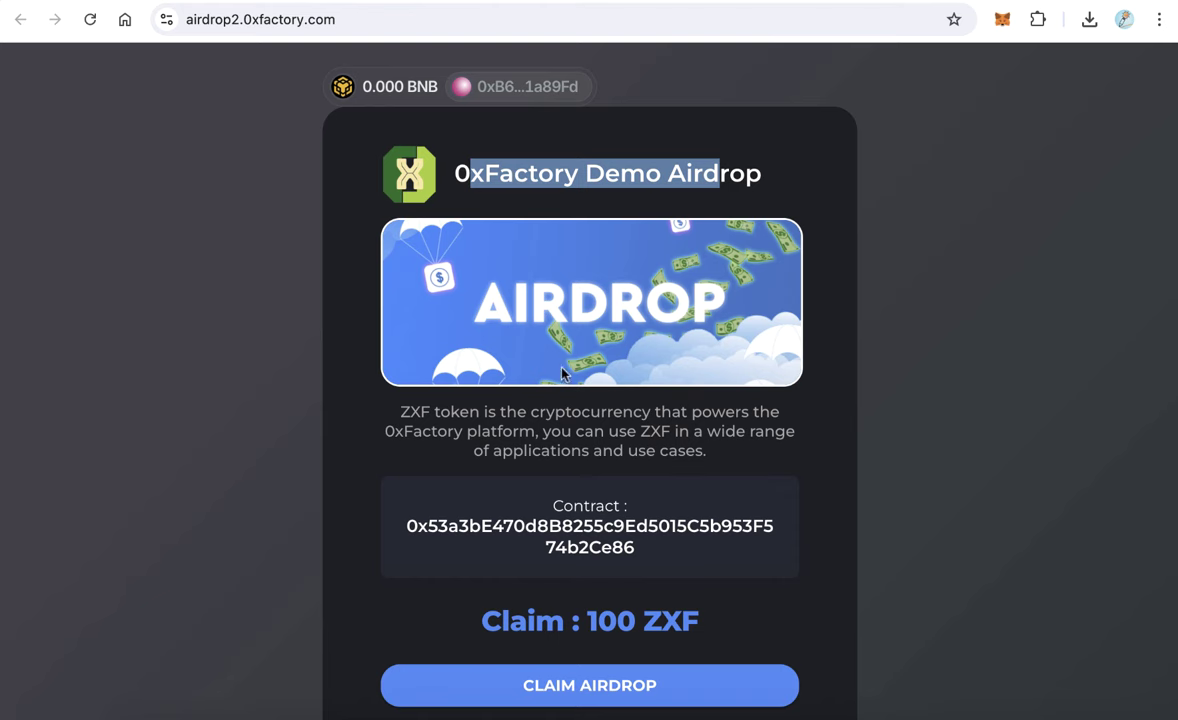
click(535, 431)
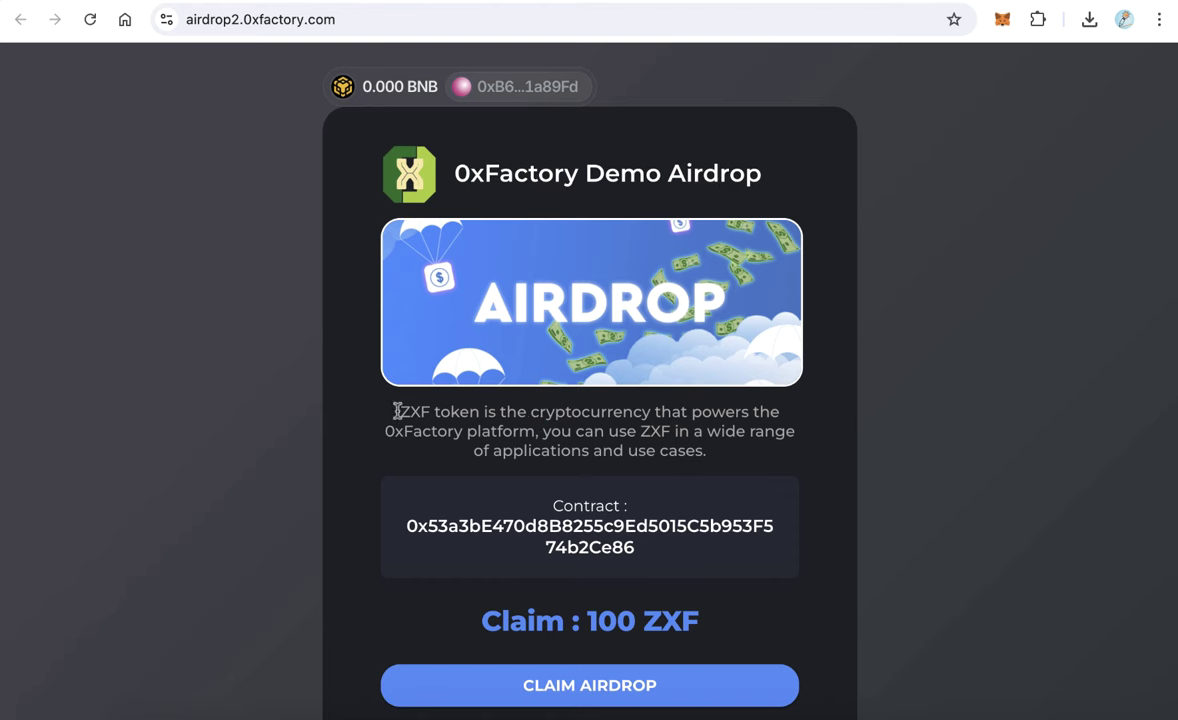
drag(400, 411, 781, 458)
Step: Review the Token Contract address and the ZXF token symbol in data.json
click(776, 715)
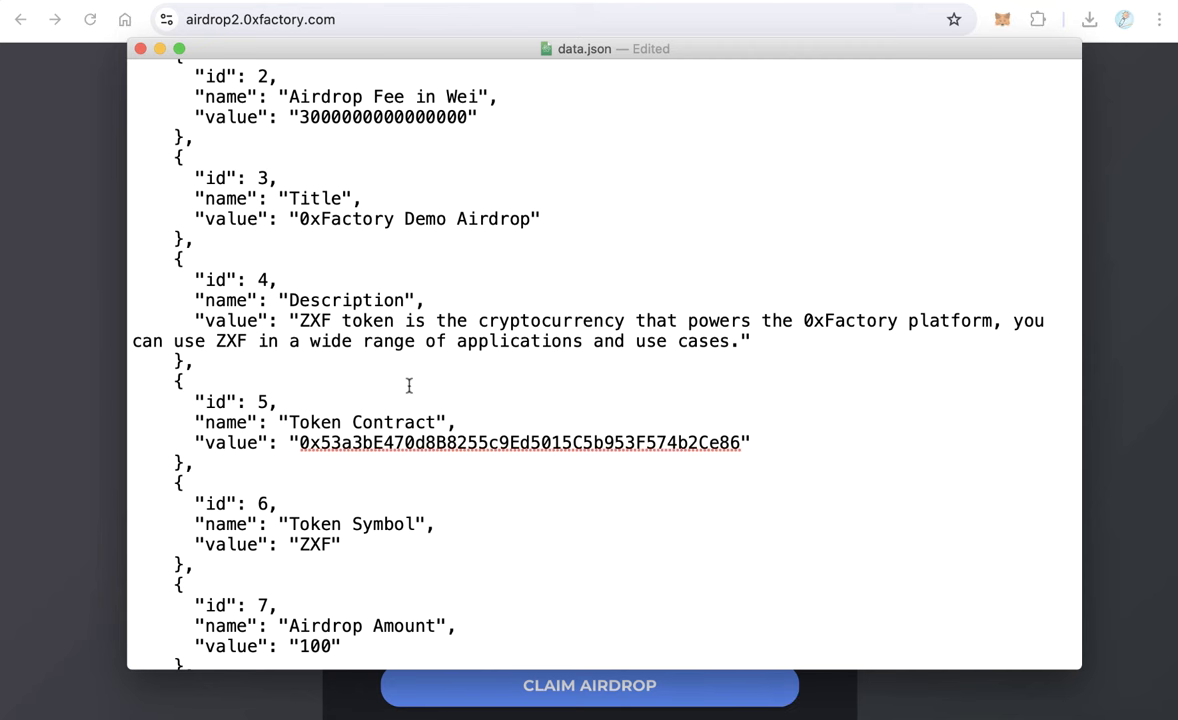
scroll(425, 384, down, 2)
scroll(425, 384, down, 2)
double_click(511, 304)
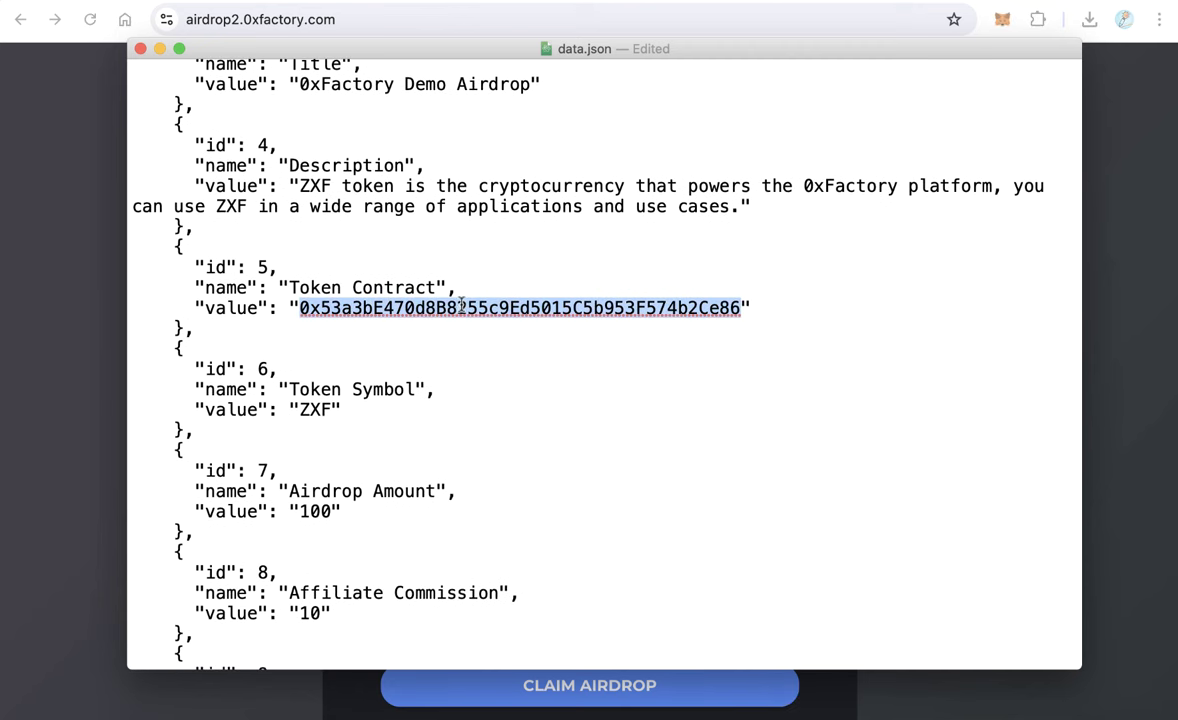
scroll(464, 330, down, 2)
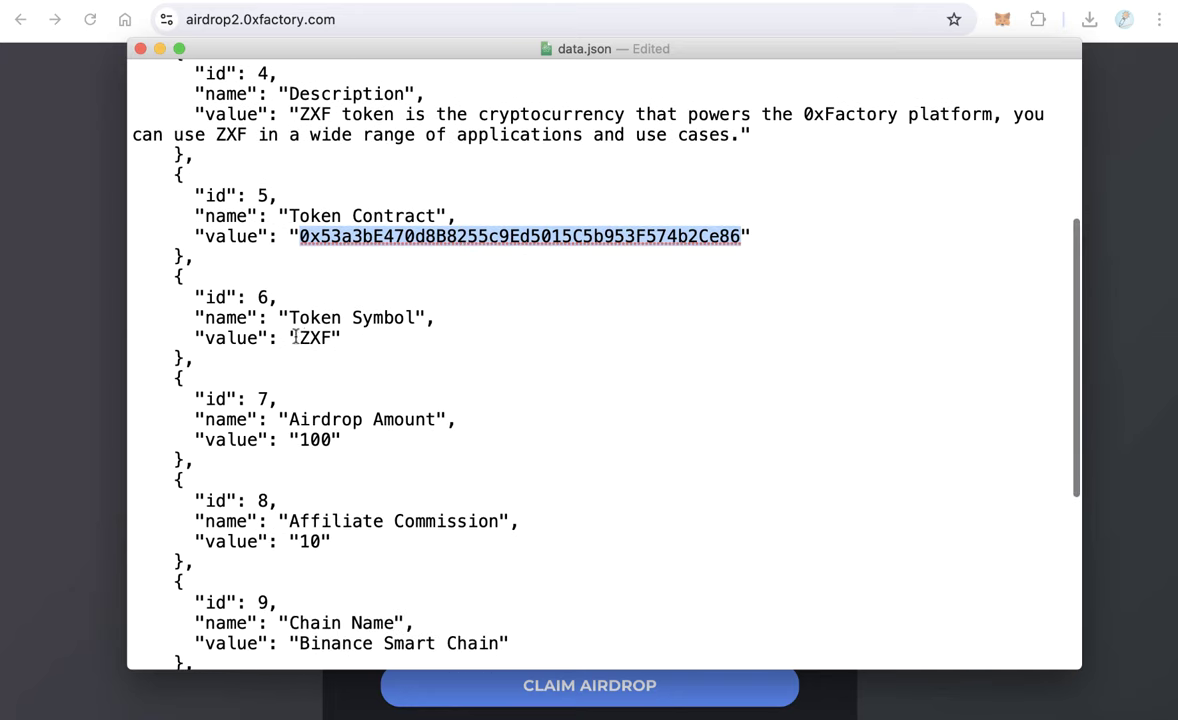
double_click(315, 338)
scroll(394, 372, down, 3)
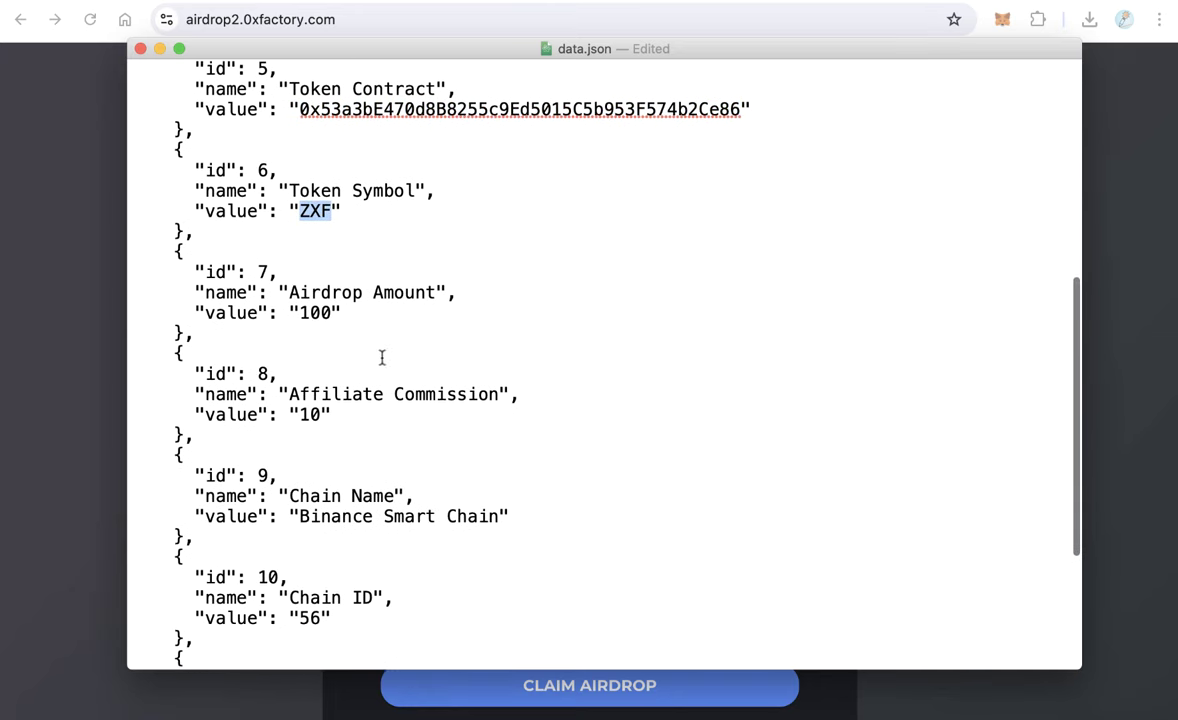
Step: Change the Airdrop Amount from 100 to 1000, leaving the affiliate commission at 10
click(332, 313)
text(0)
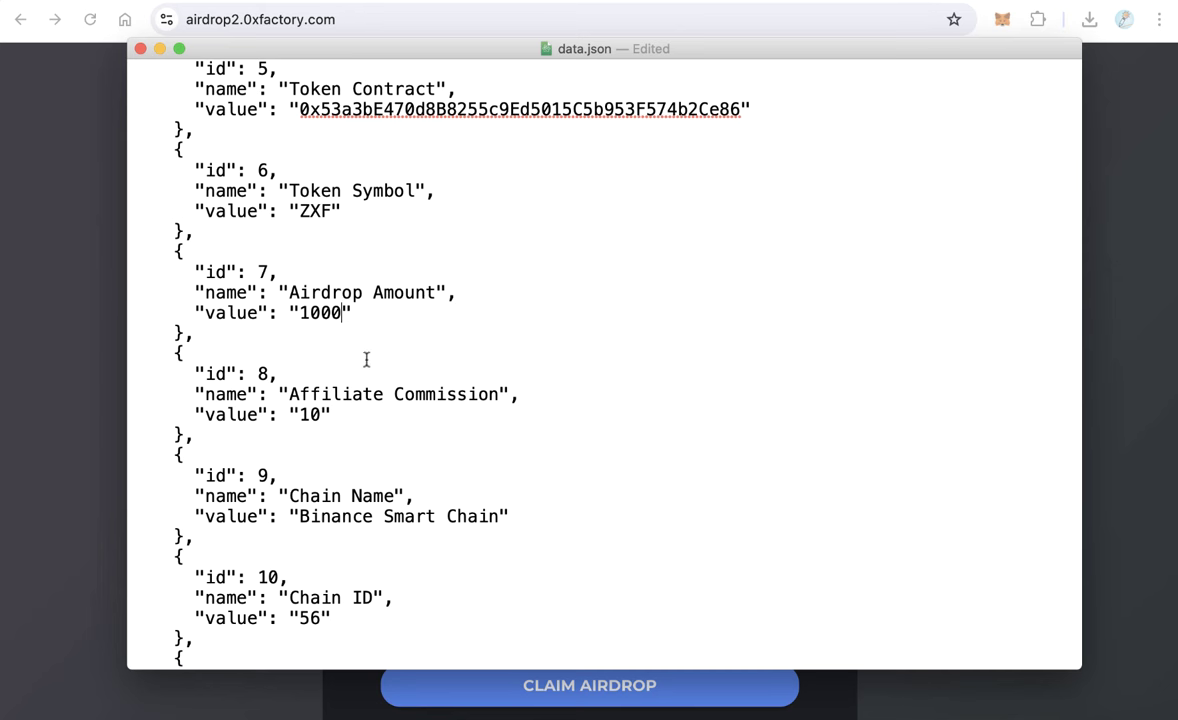
click(355, 353)
scroll(408, 377, down, 2)
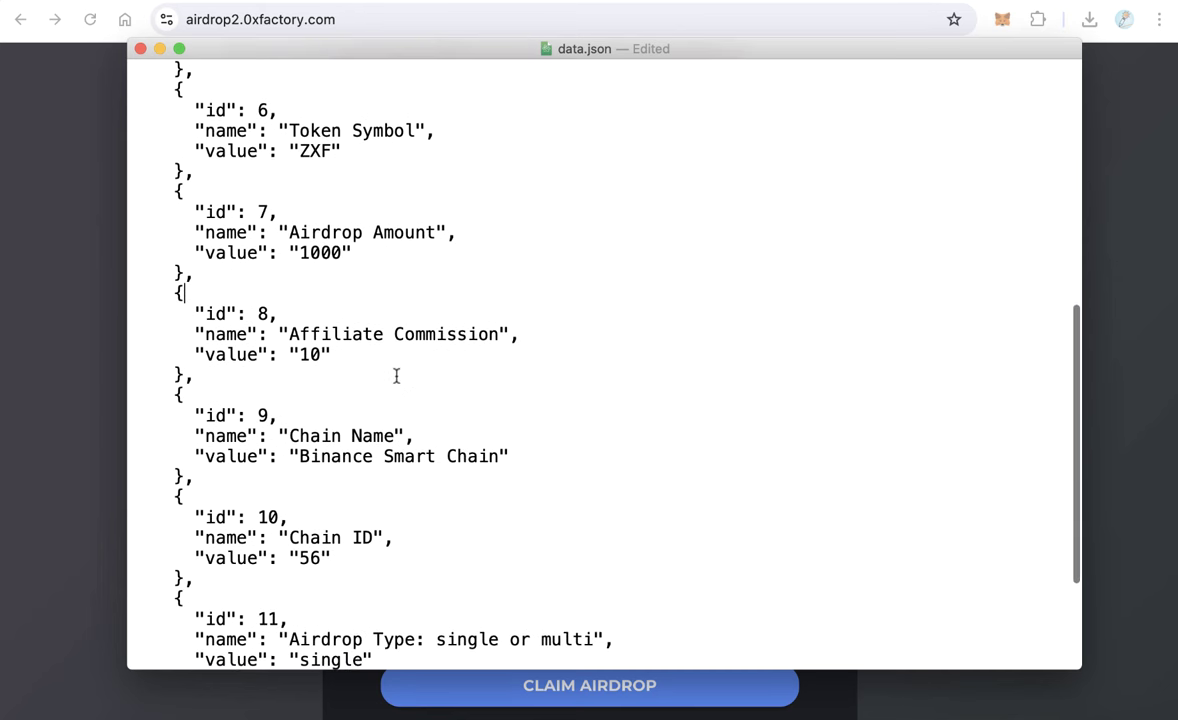
double_click(301, 357)
scroll(463, 420, down, 3)
scroll(408, 381, down, 3)
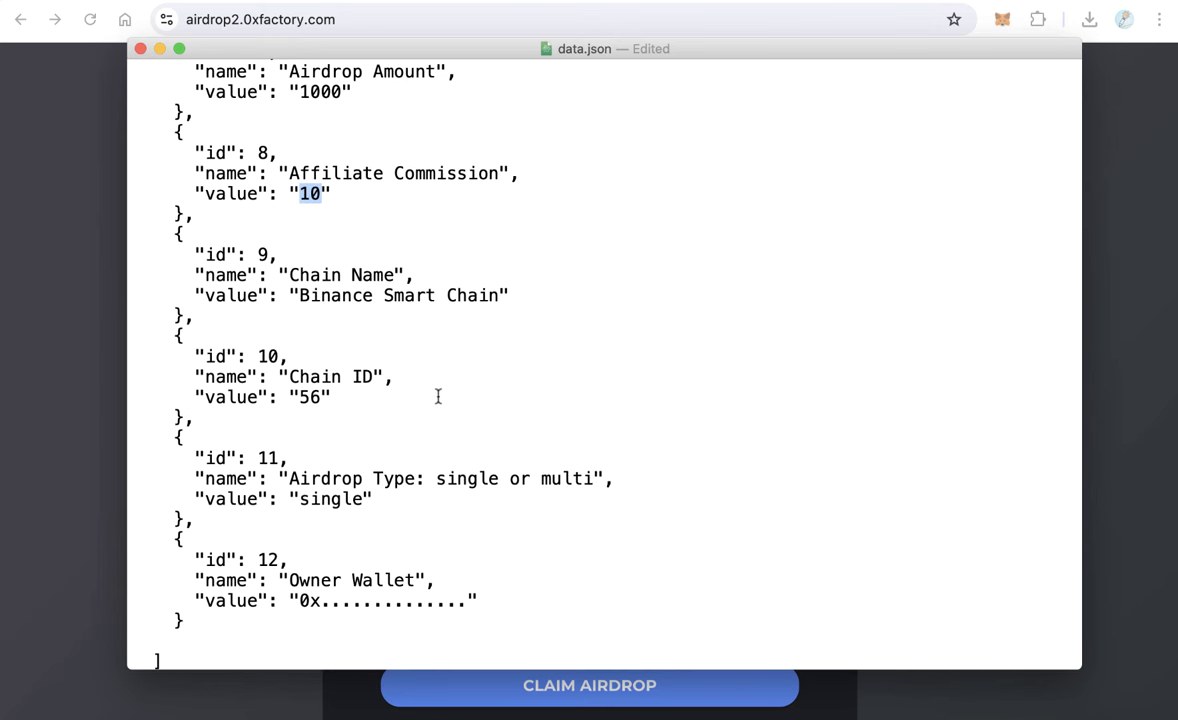
Step: Check the Airdrop Type (multi/single) and Owner Wallet placeholder, then close data.json
scroll(334, 478, down, 1)
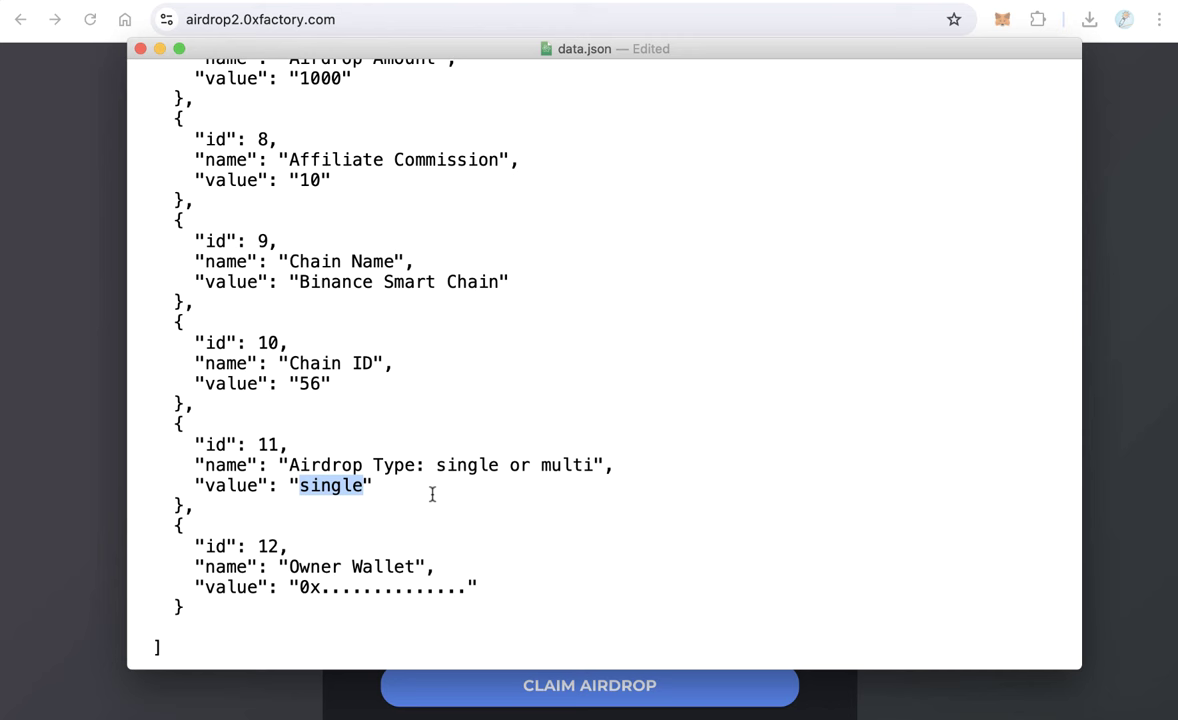
double_click(562, 464)
double_click(318, 486)
drag(300, 588, 466, 588)
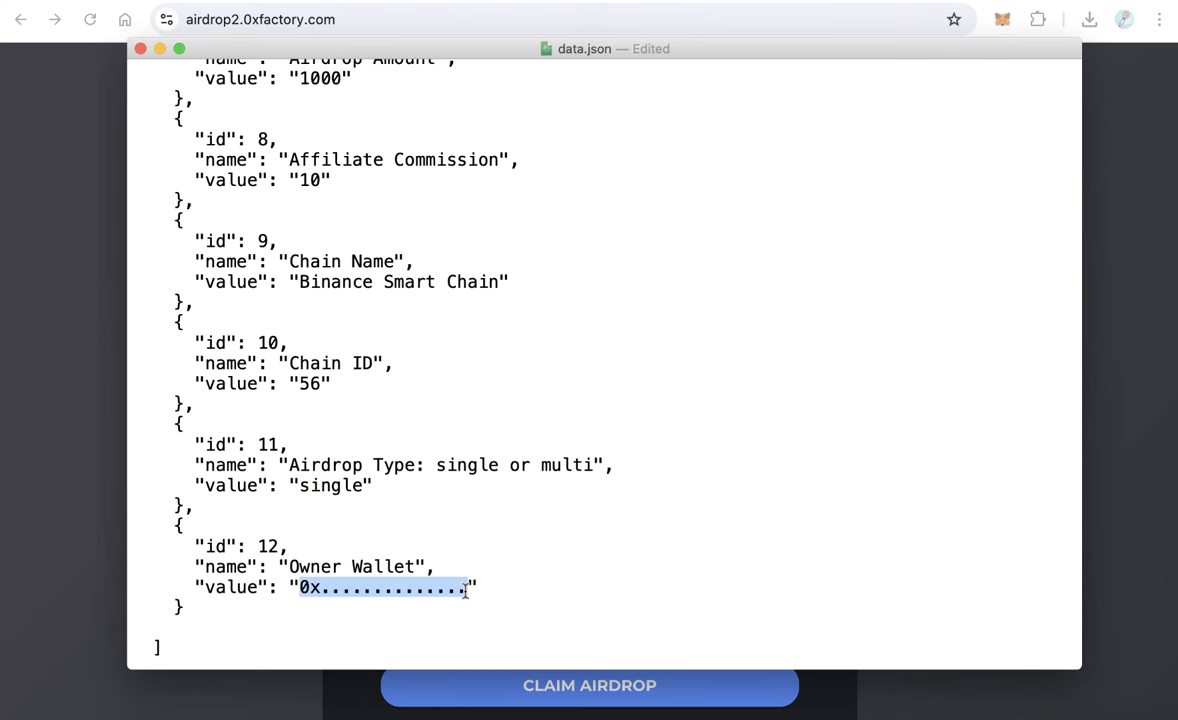
click(321, 588)
drag(300, 588, 466, 588)
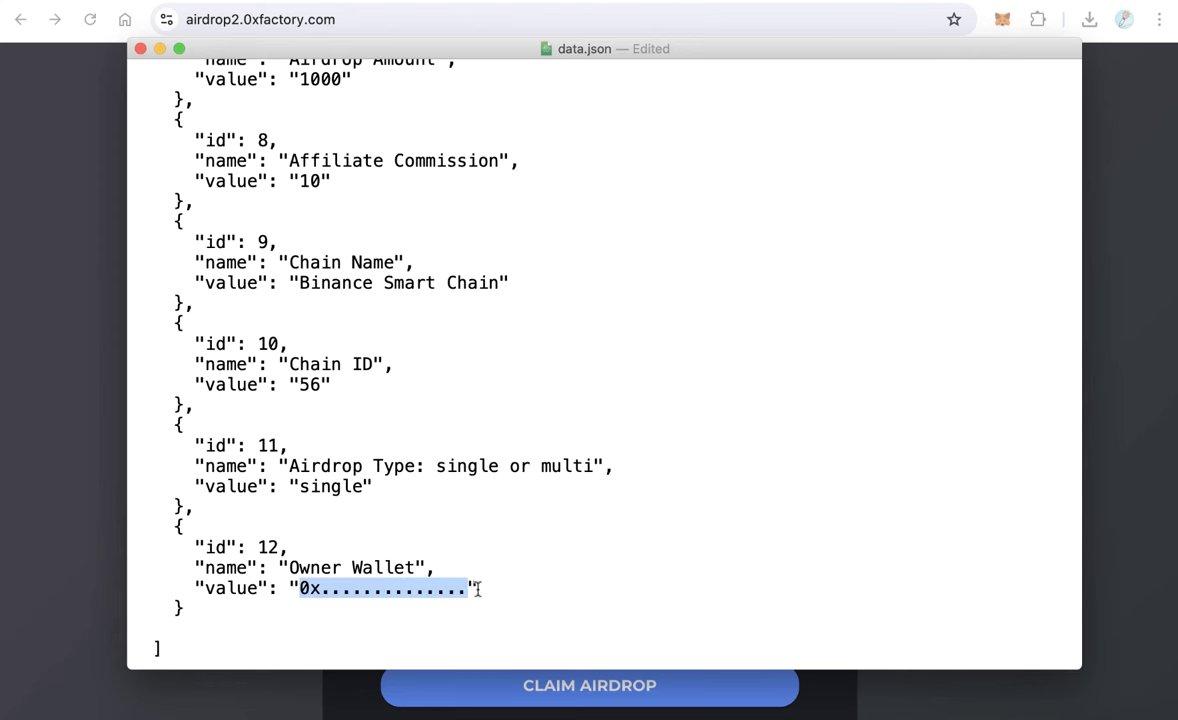
click(140, 48)
Step: In the Airdrop-UI-Aff Finder window, select data.json, index.html, the static folder and all other items
click(158, 712)
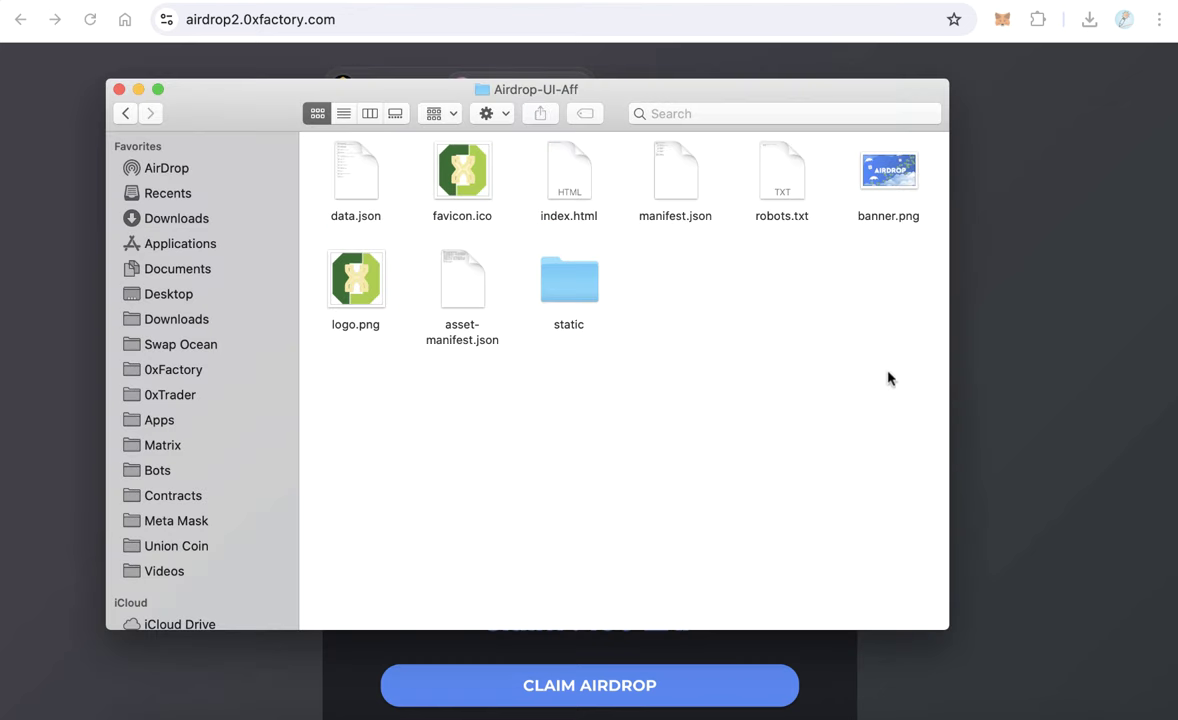
mouse_move(903, 395)
mouse_down()
mouse_move(749, 400)
mouse_move(336, 145)
mouse_up()
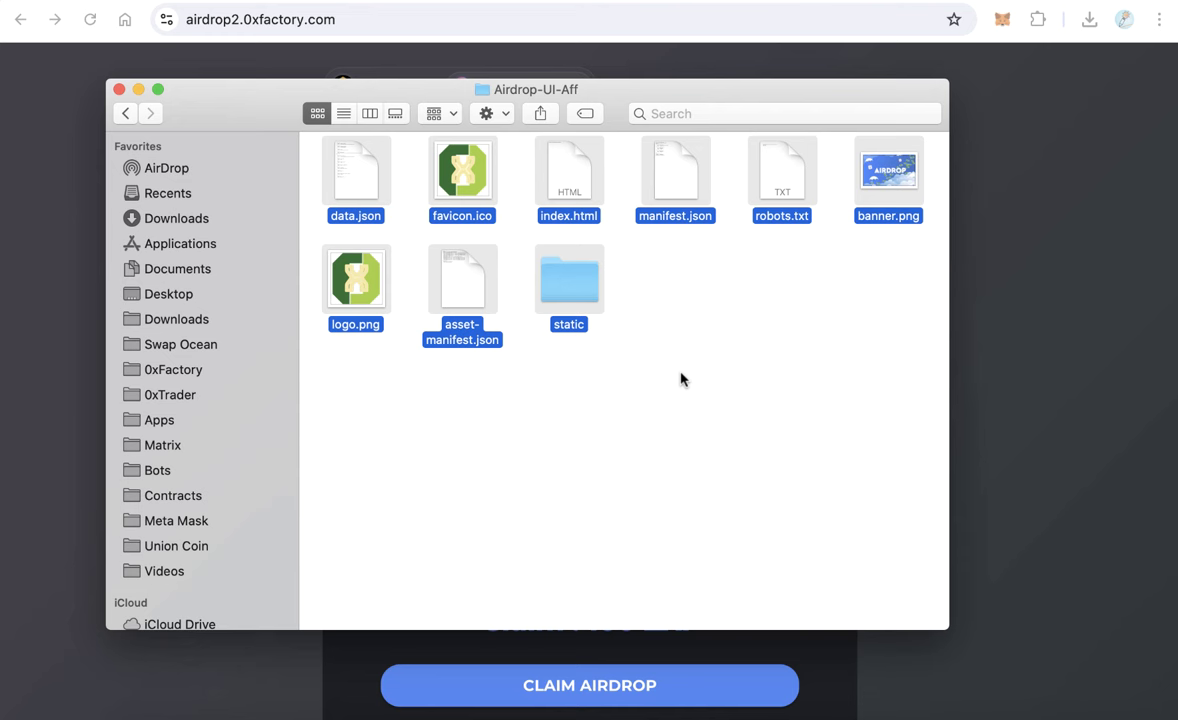
mouse_move(812, 351)
mouse_down()
mouse_move(485, 332)
mouse_move(296, 160)
mouse_up()
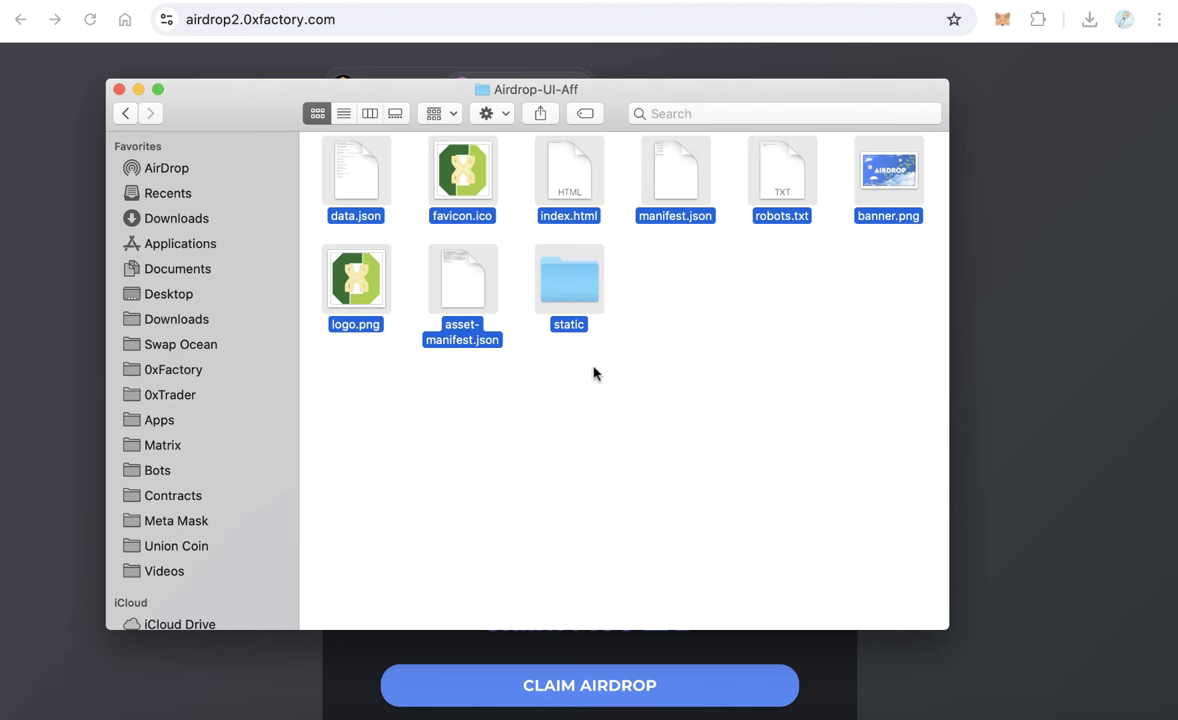